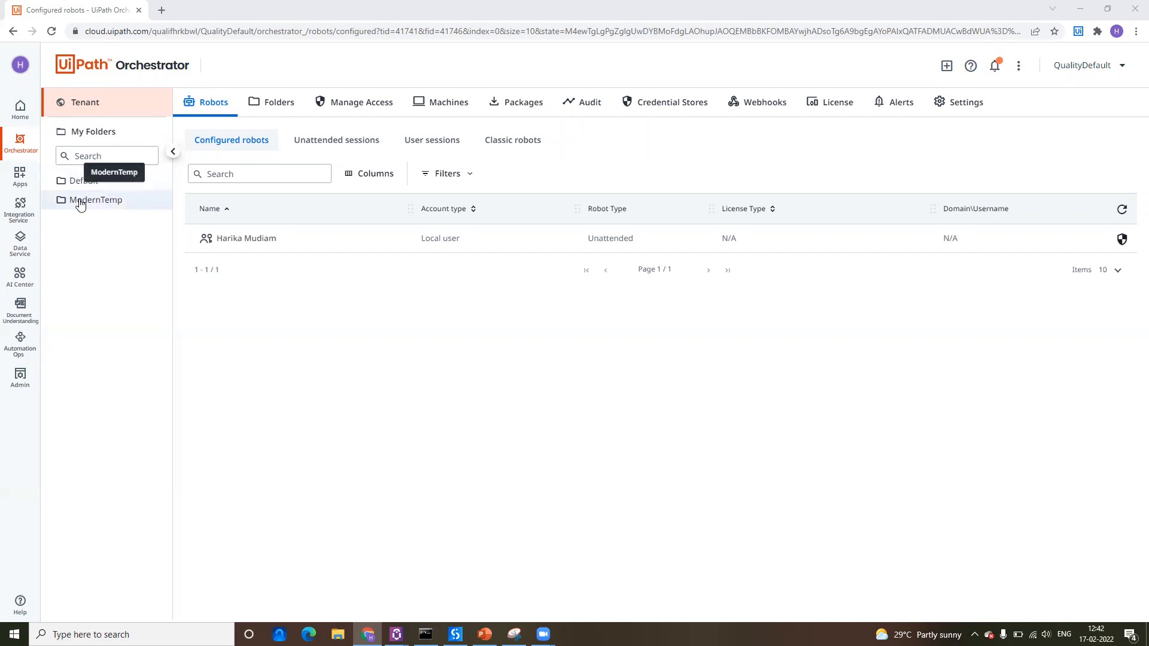
- Check the robots listed in the Default folder and return to the tenant level
{"action": "left_click", "coordinate": [107, 179]}
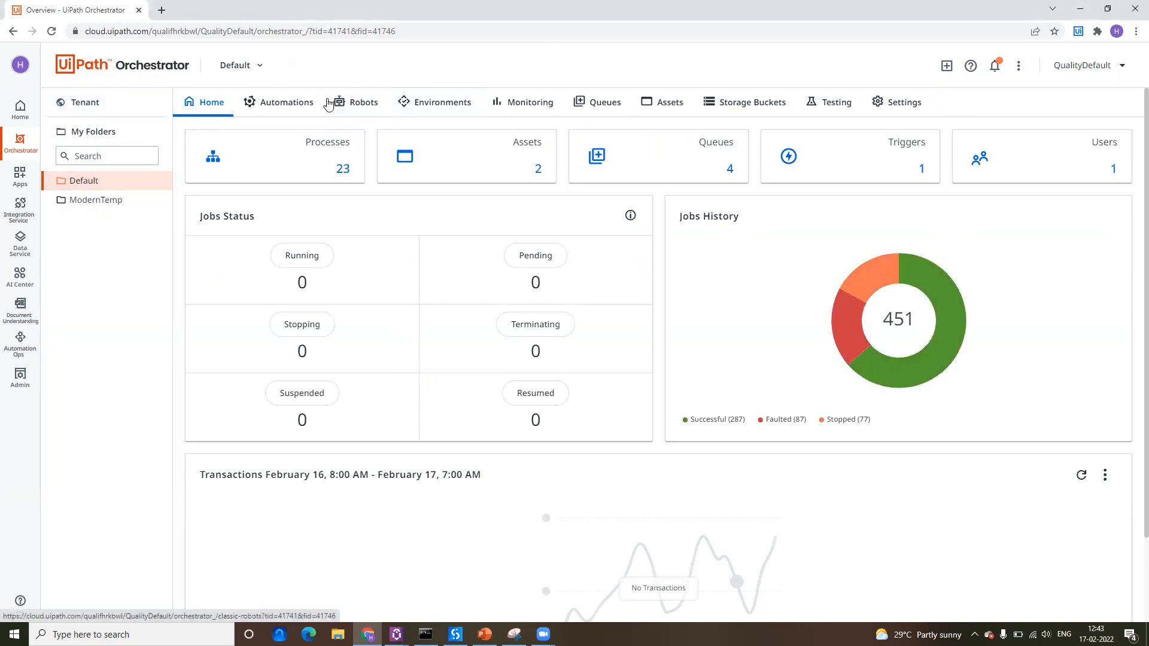
{"action": "left_click", "coordinate": [357, 118]}
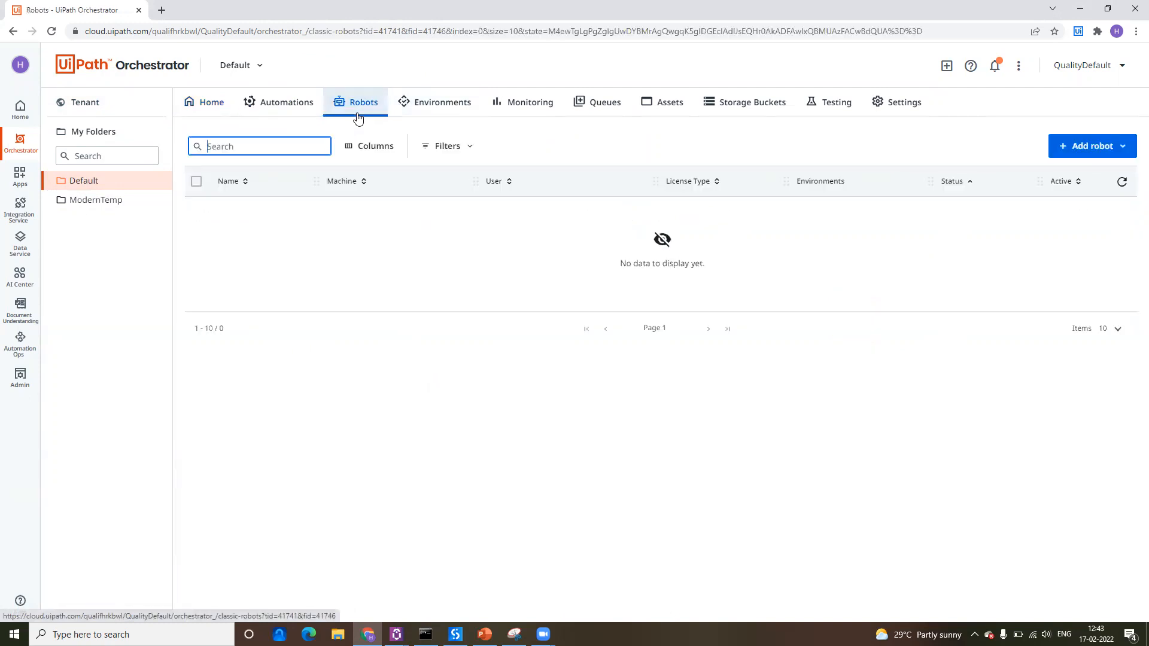
{"action": "left_click", "coordinate": [78, 114]}
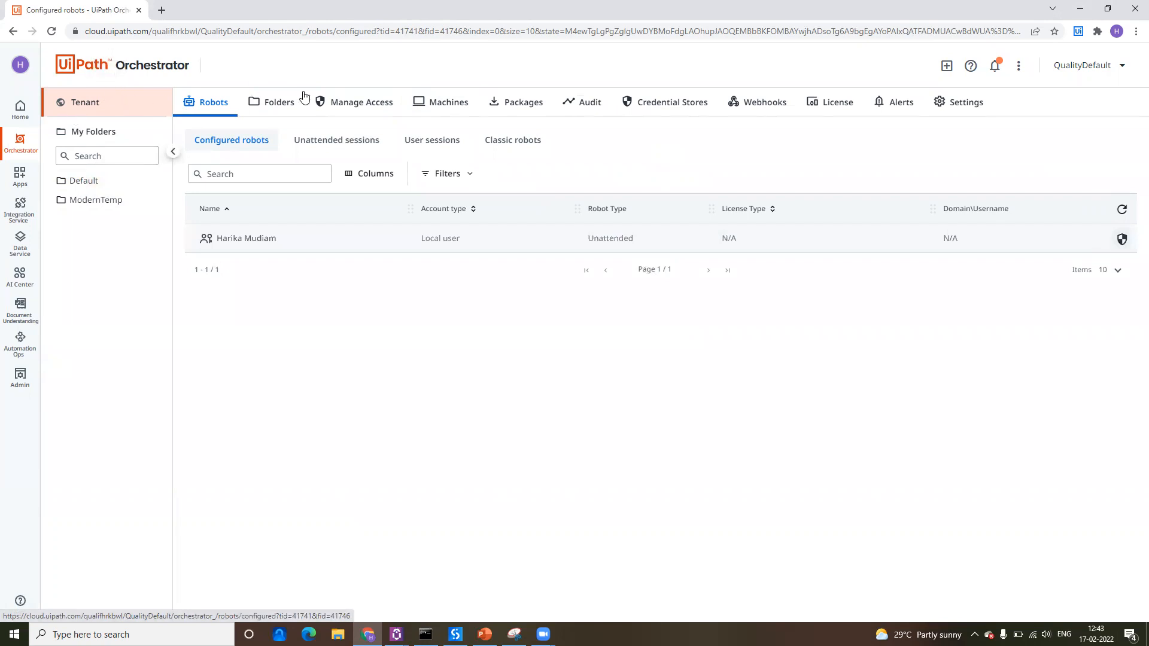
- Open the form for adding a new standard machine to the tenant
{"action": "left_click", "coordinate": [449, 102]}
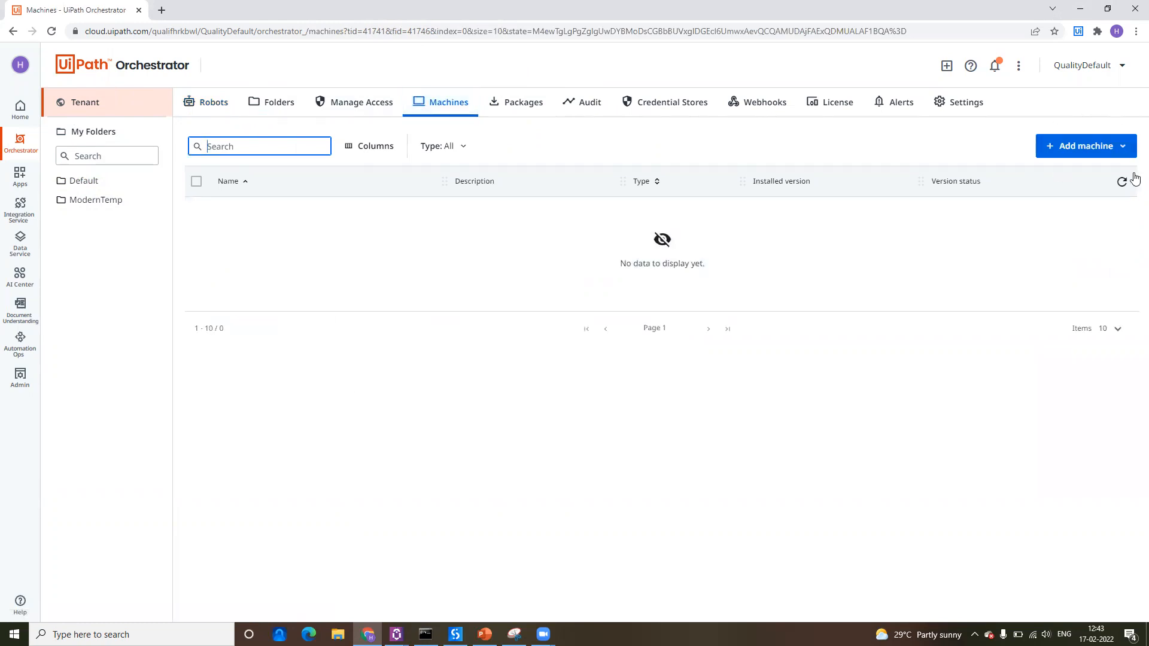
{"action": "left_click", "coordinate": [1088, 149]}
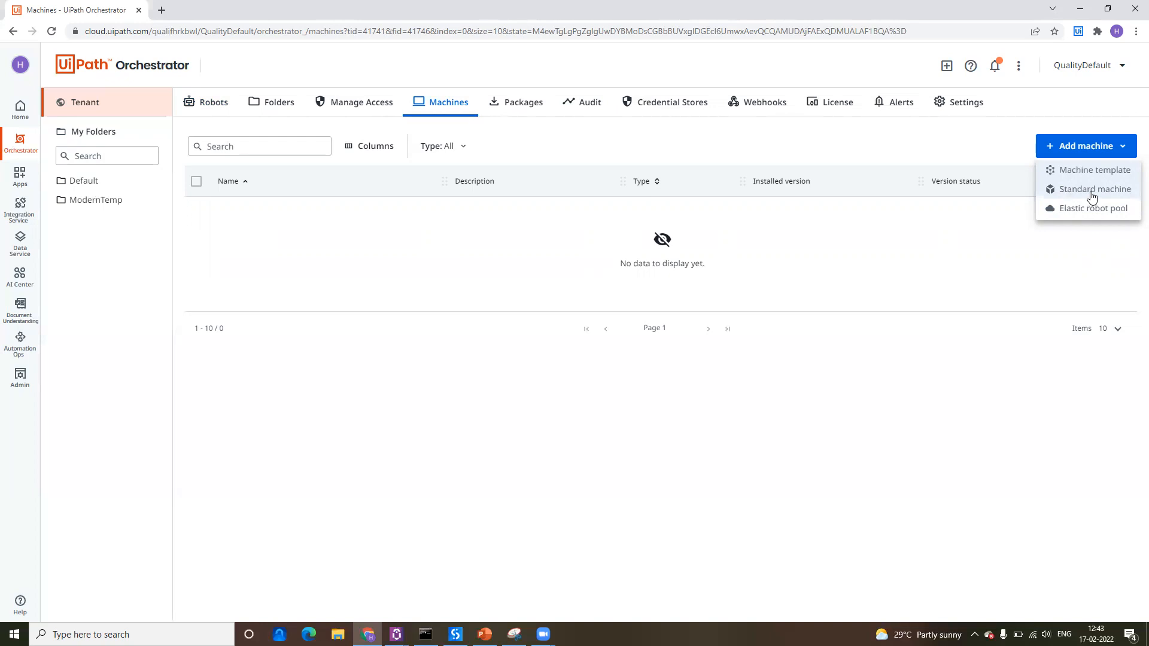
{"action": "left_click", "coordinate": [1095, 191]}
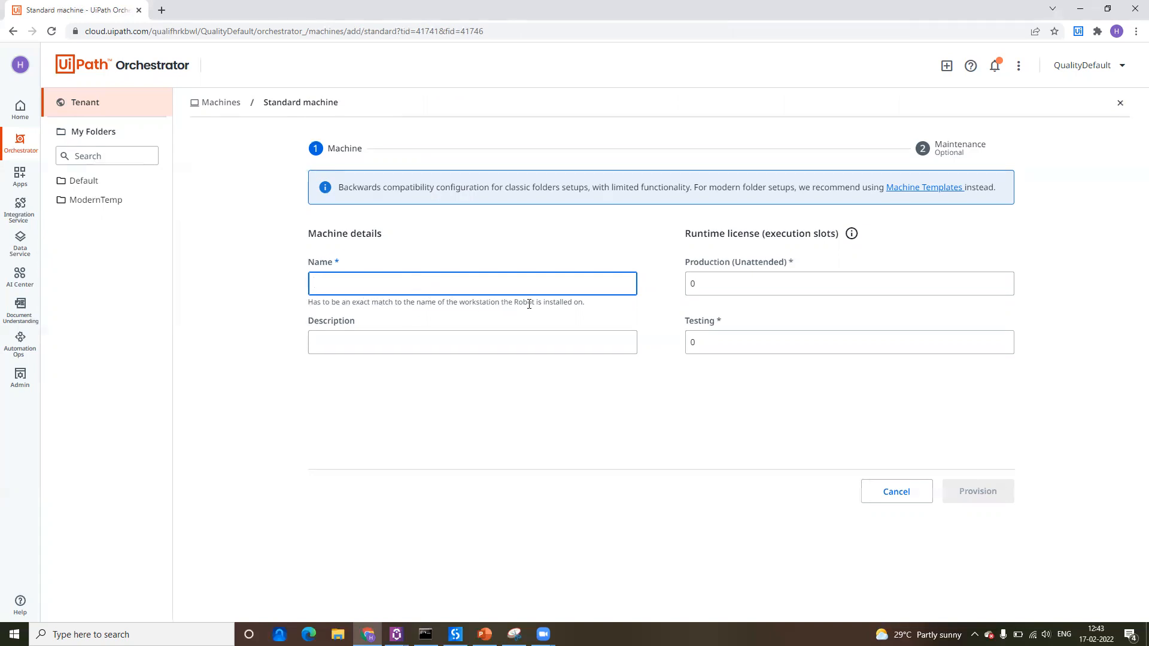
{"action": "left_click", "coordinate": [568, 299]}
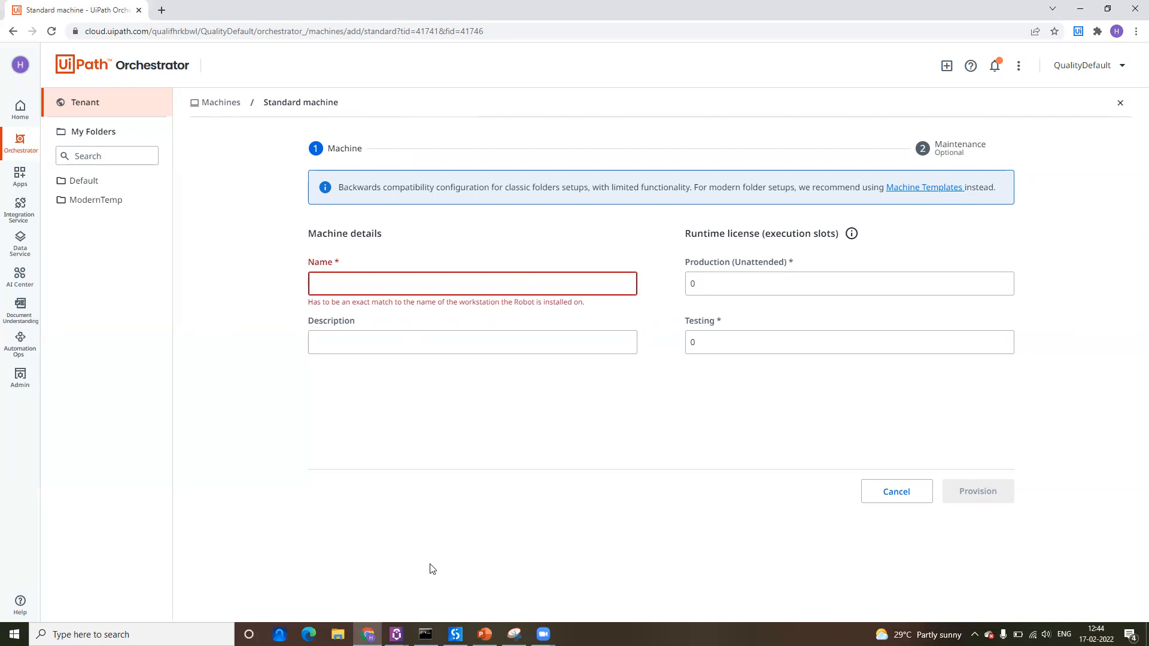
- Copy the hostname LAPTOP-GNBKI44B from Command Prompt and enter it as the standard machine's name
{"action": "left_click", "coordinate": [426, 634]}
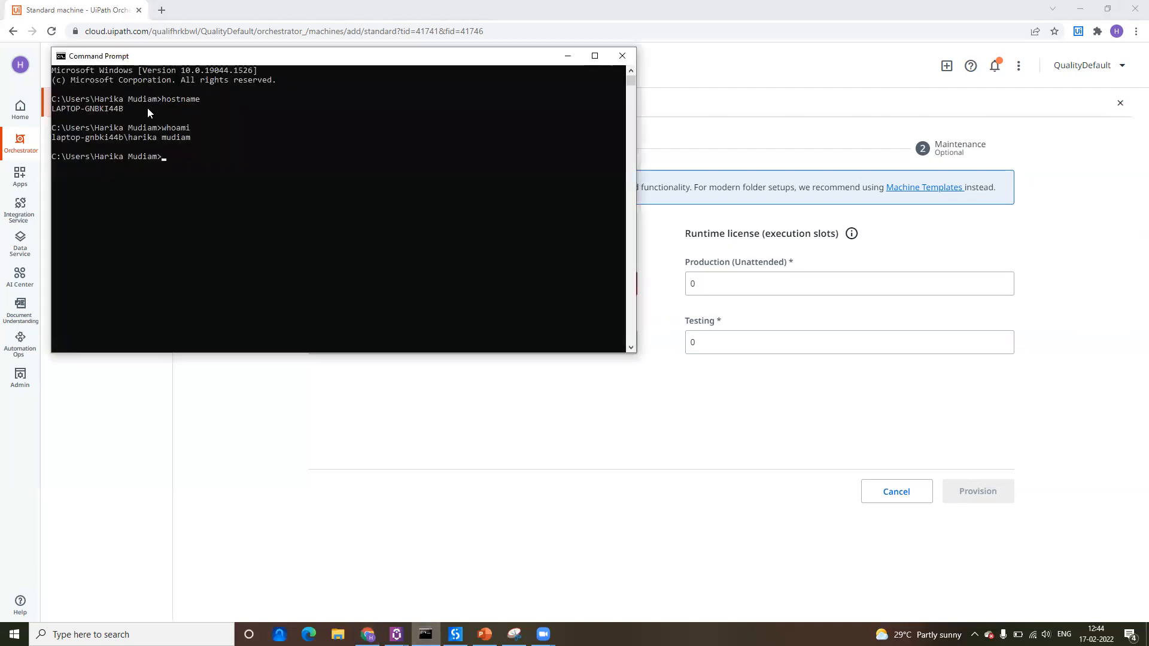
{"action": "left_click_drag", "start_coordinate": [140, 108], "coordinate": [47, 115]}
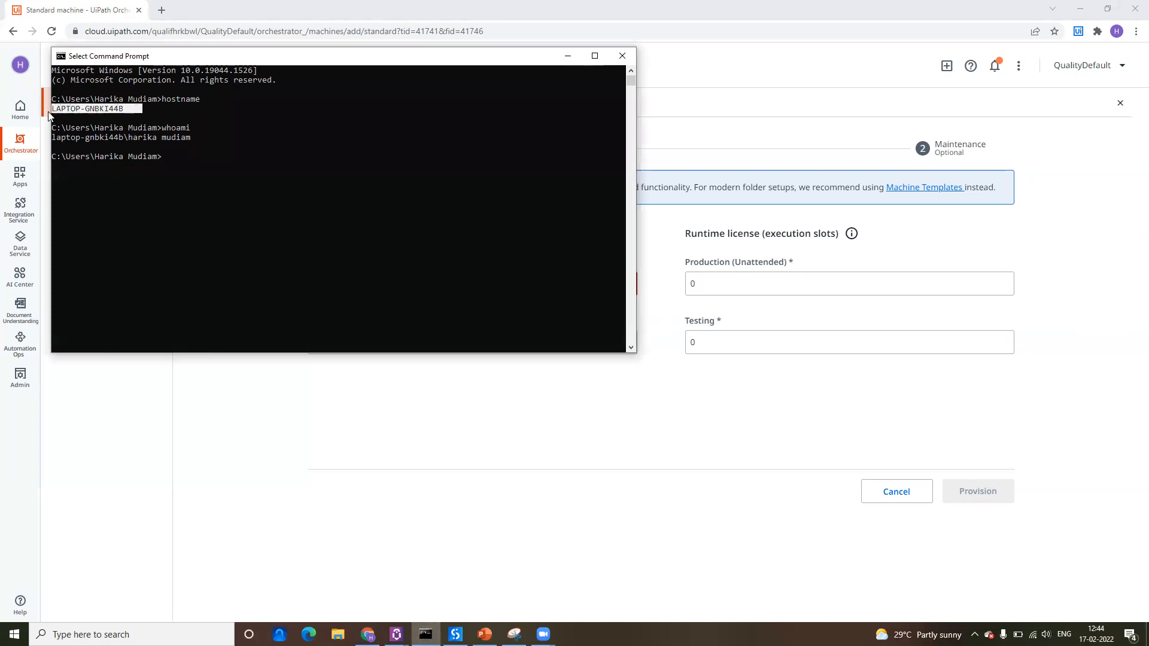
{"action": "key", "text": "ctrl+c"}
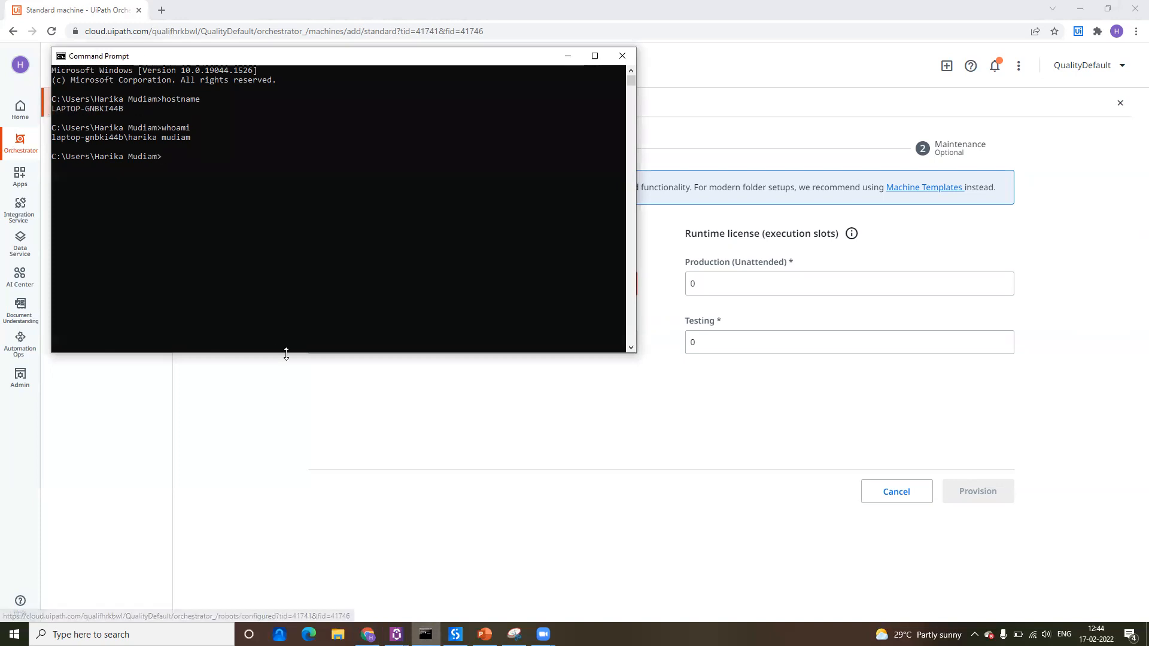
{"action": "left_click", "coordinate": [316, 413]}
{"action": "left_click", "coordinate": [388, 282]}
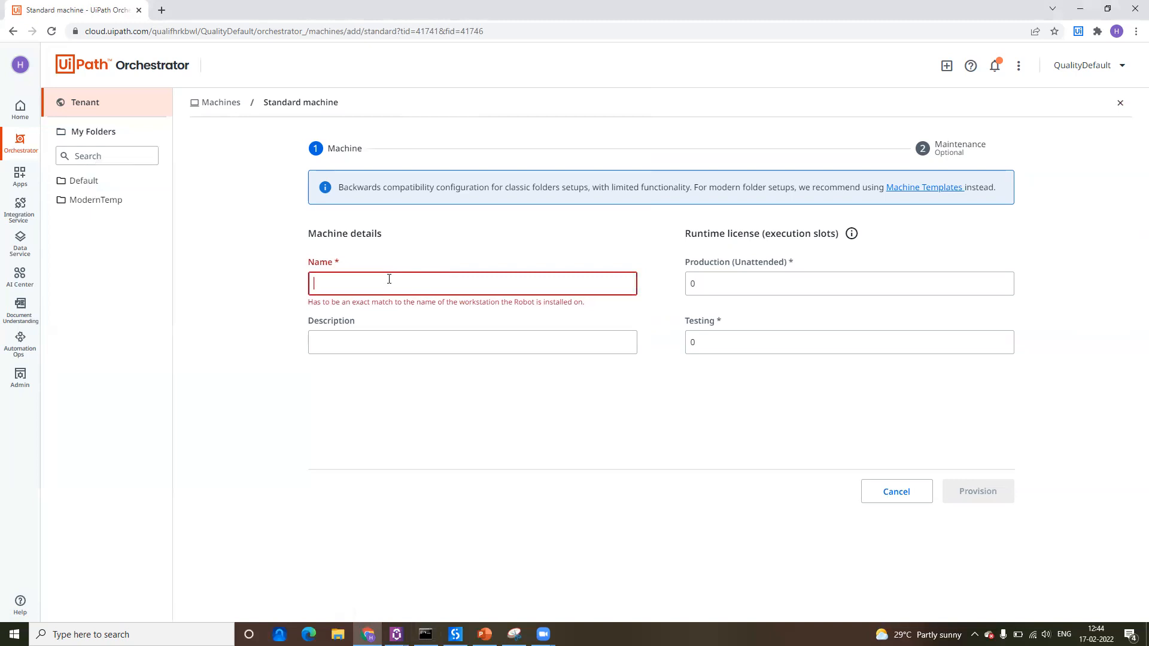
{"action": "key", "text": "ctrl+v"}
- Set the machine's Production (Unattended) runtime licenses to 1, leave the description empty, and provision the machine
{"action": "left_click", "coordinate": [785, 282]}
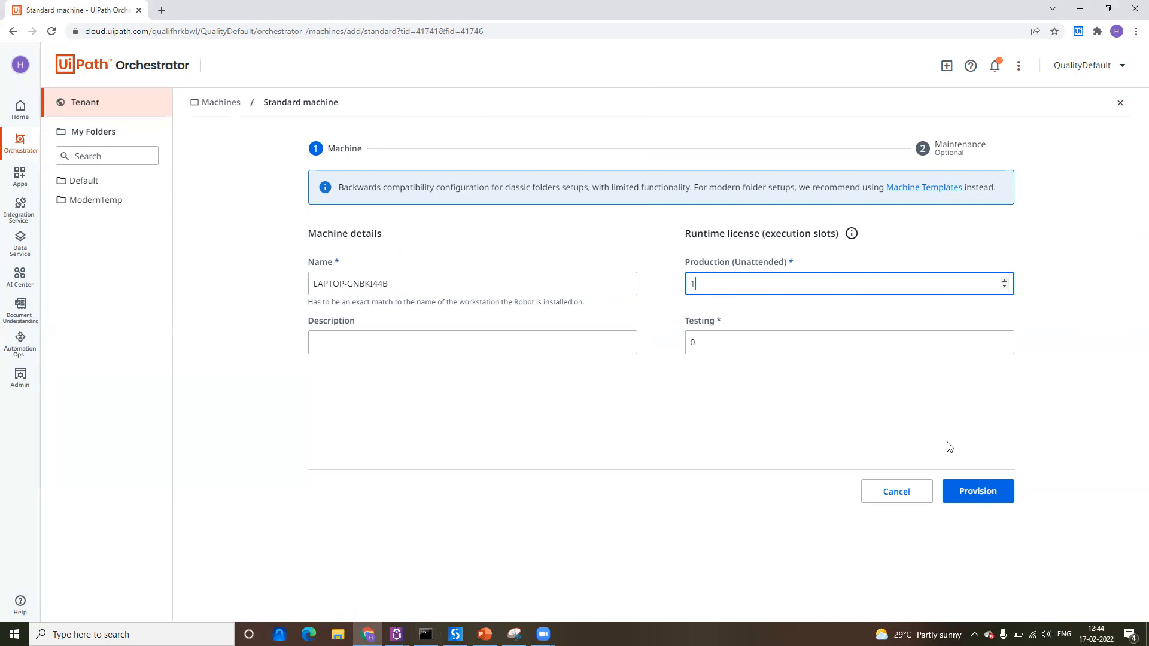
{"action": "left_click", "coordinate": [349, 341]}
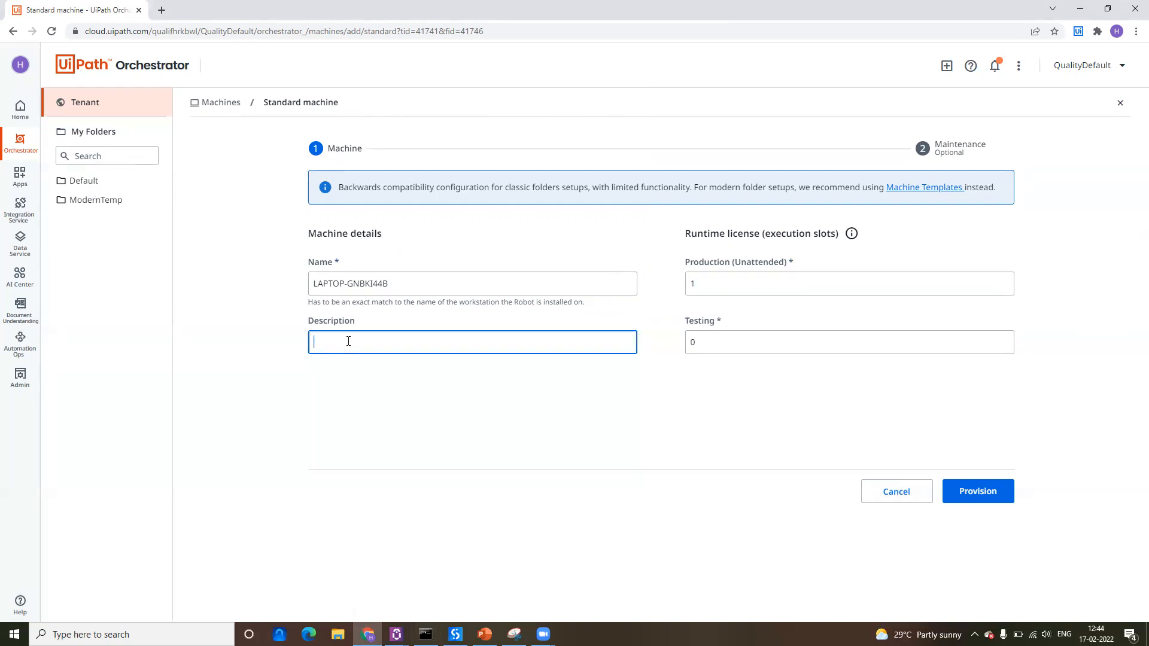
{"action": "left_click", "coordinate": [730, 347]}
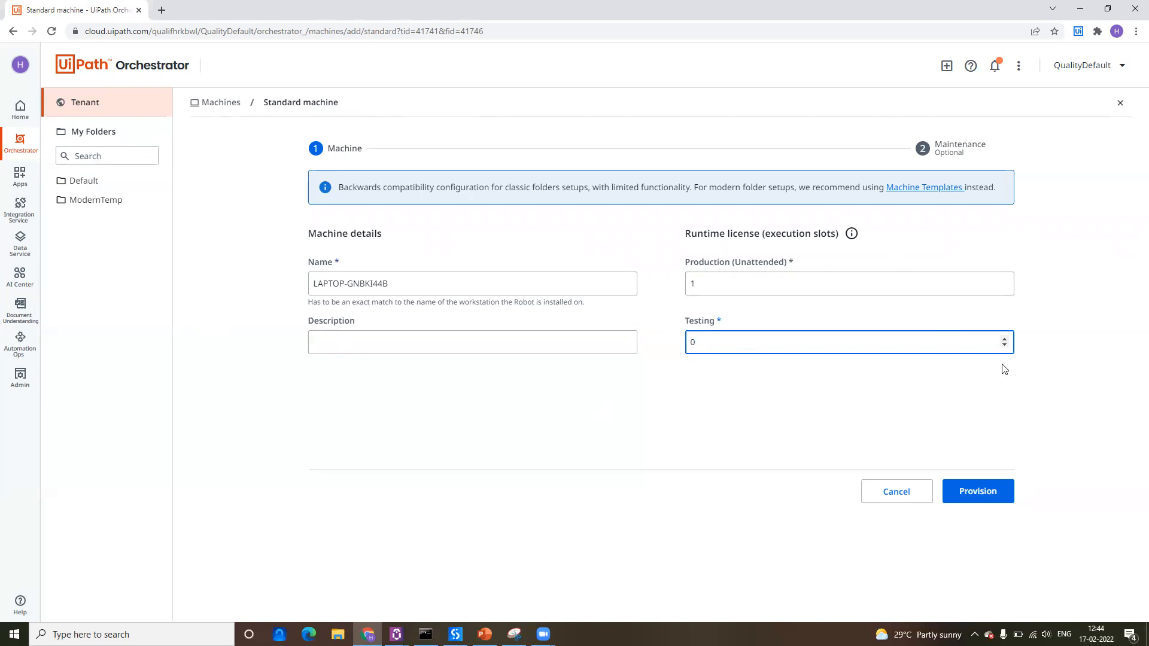
{"action": "left_click", "coordinate": [967, 498]}
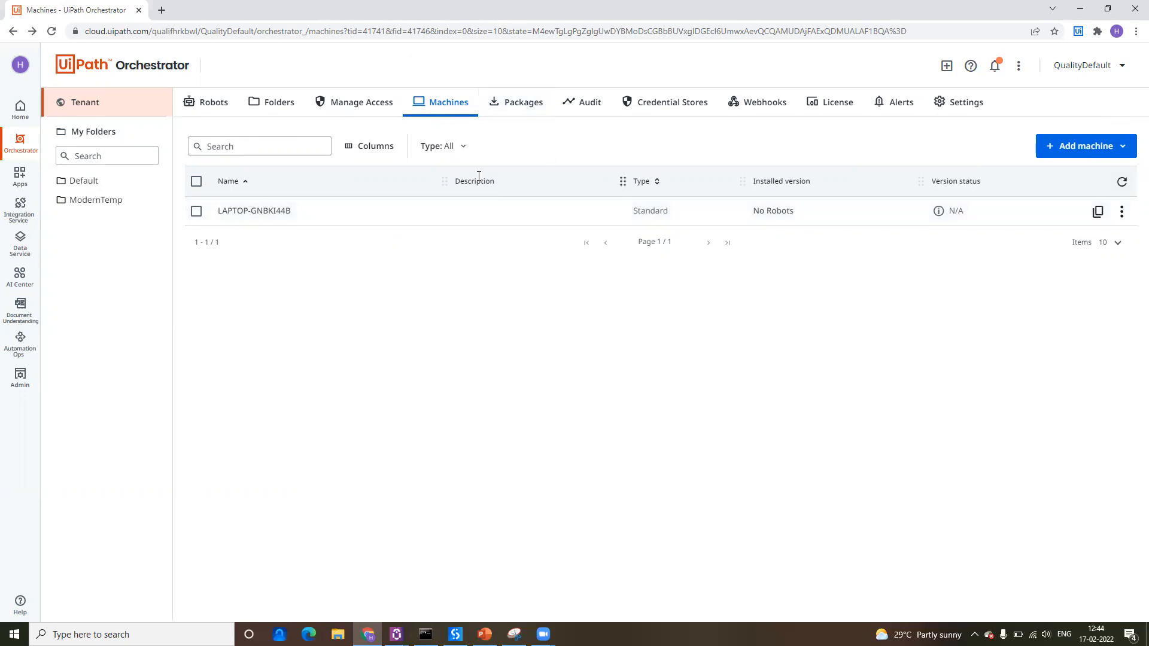
- Look through the tenant's configured robots, unattended sessions, user sessions and classic robots
{"action": "left_click", "coordinate": [201, 114]}
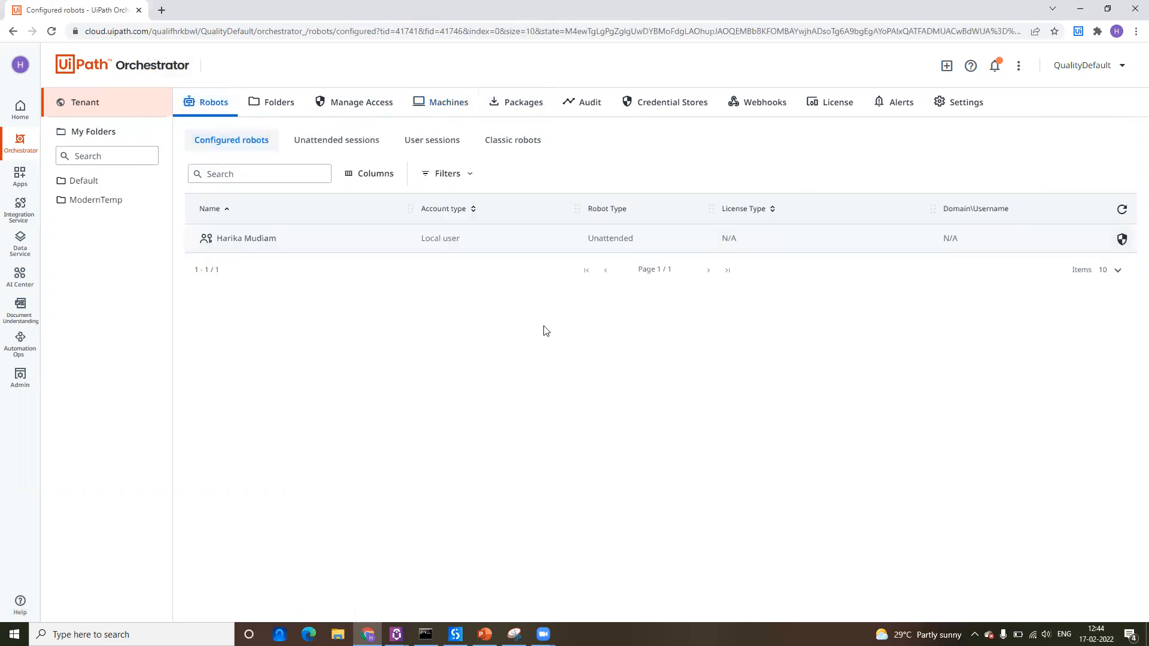
{"action": "left_click", "coordinate": [329, 147]}
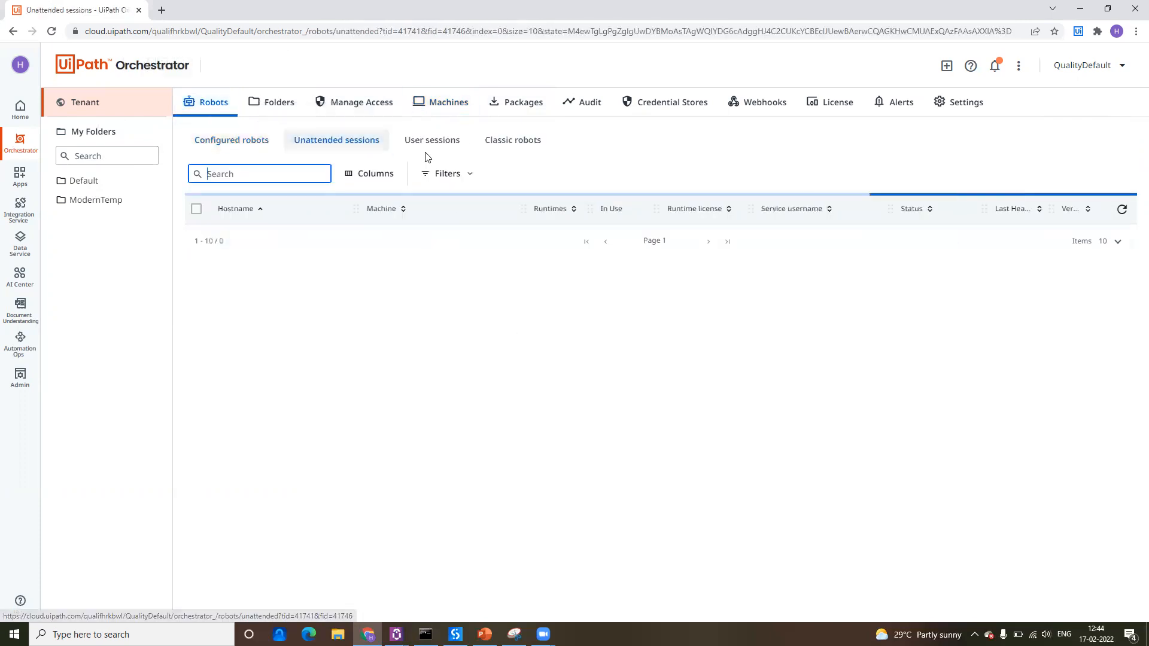
{"action": "left_click", "coordinate": [433, 147]}
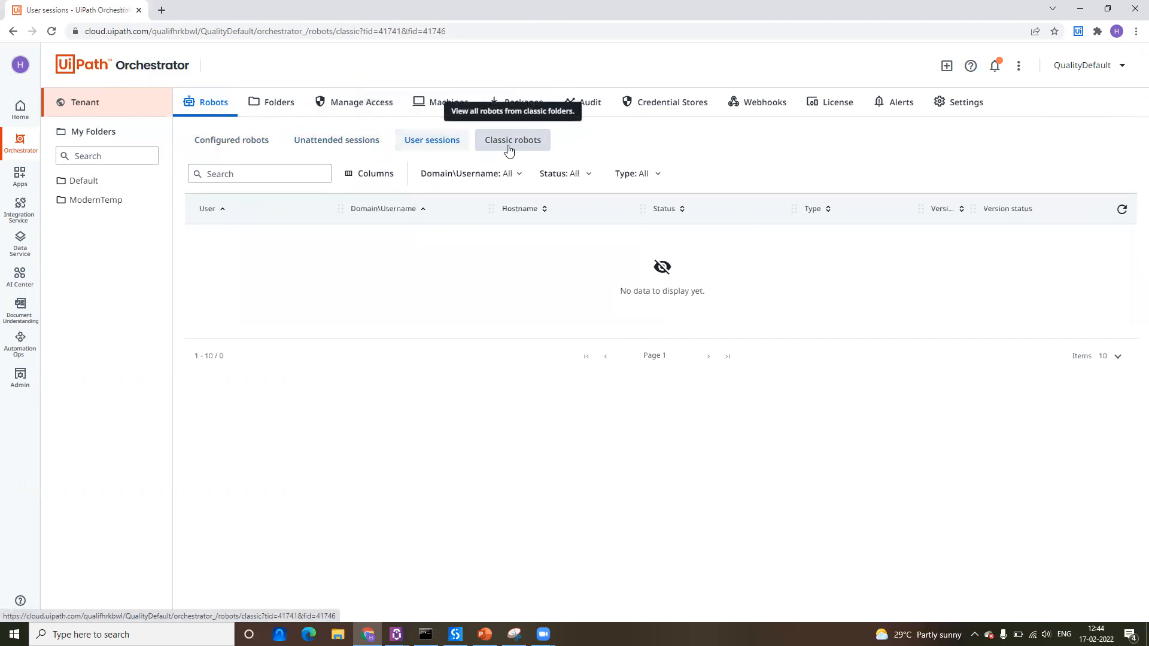
{"action": "left_click", "coordinate": [510, 150]}
- Begin a new standard robot in the Default folder on machine LAPTOP-GNBKI44B, naming it UnattendedRobot
{"action": "left_click", "coordinate": [83, 182]}
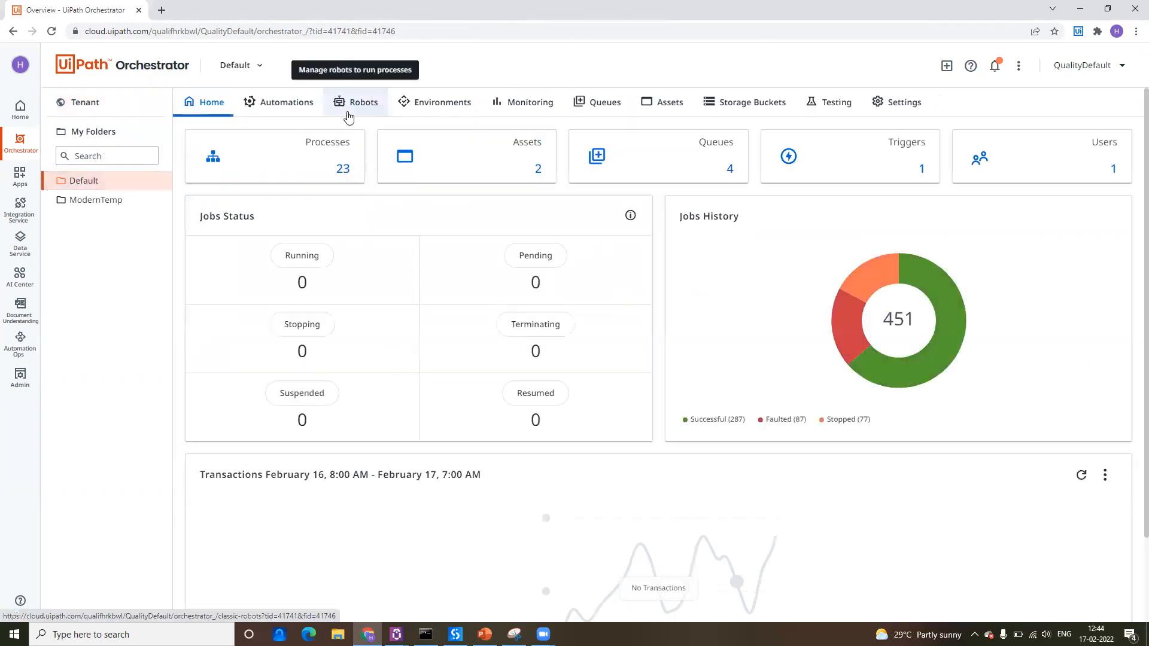
{"action": "left_click", "coordinate": [365, 106]}
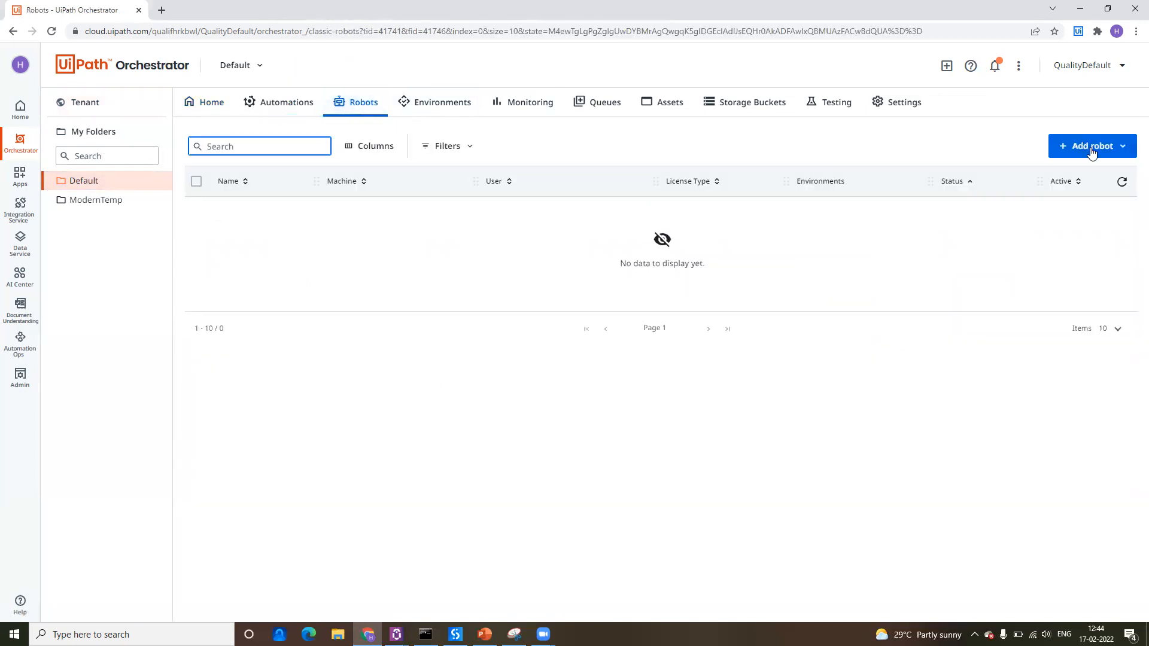
{"action": "left_click", "coordinate": [1091, 153]}
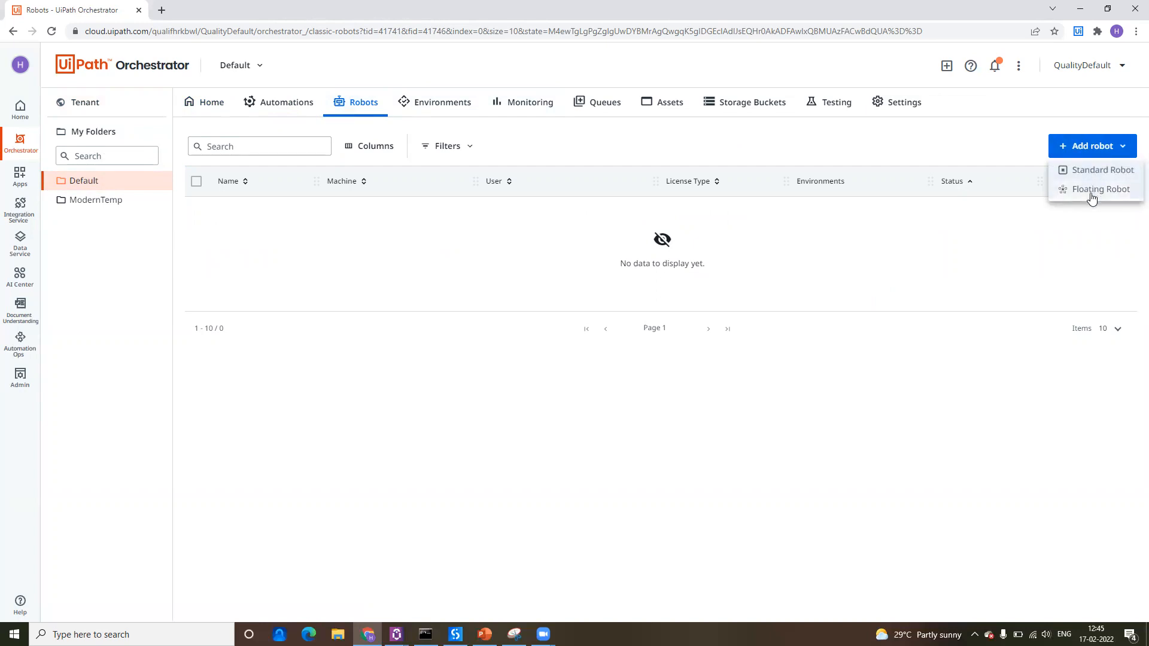
{"action": "left_click", "coordinate": [1089, 170]}
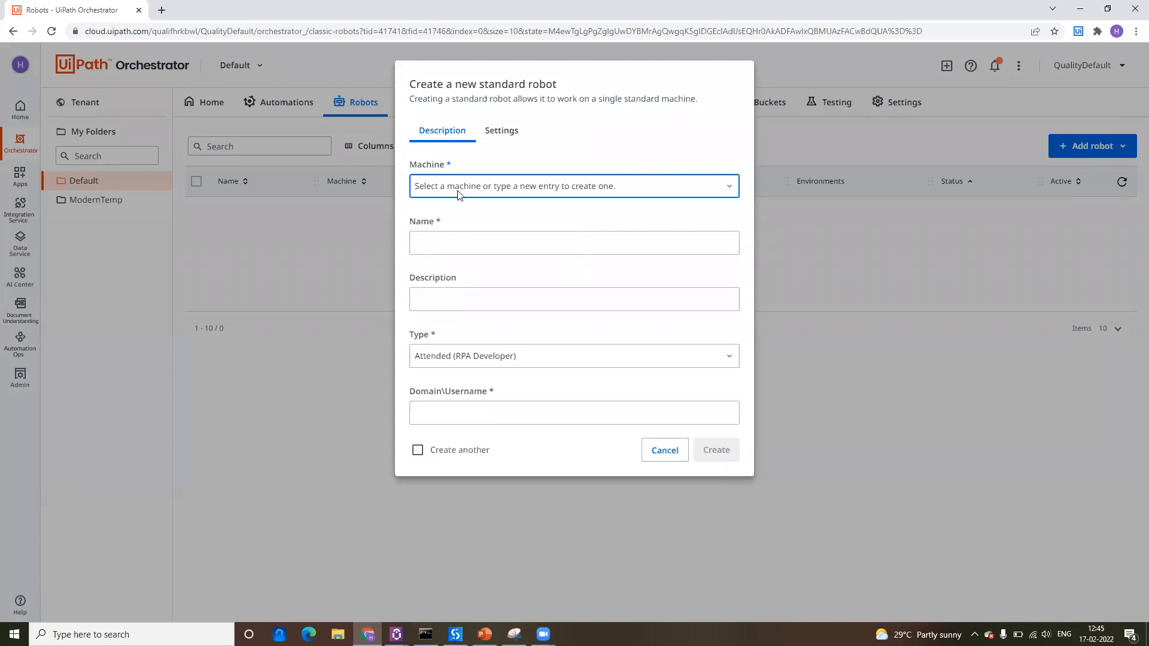
{"action": "left_click", "coordinate": [472, 186]}
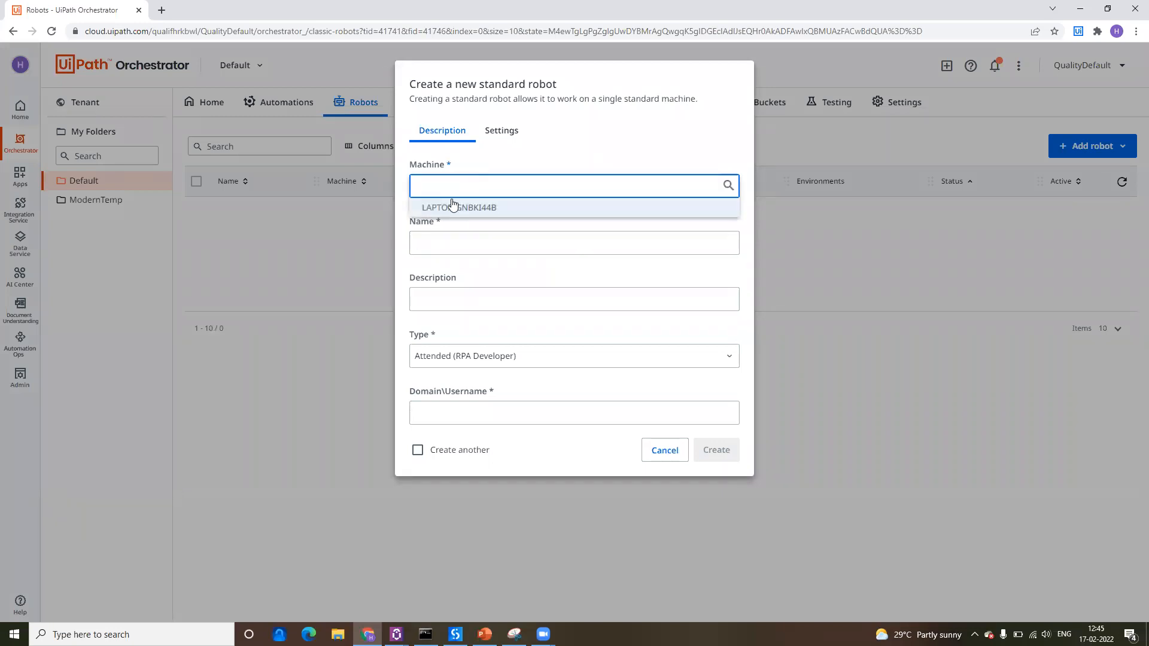
{"action": "left_click", "coordinate": [452, 206]}
{"action": "left_click", "coordinate": [440, 241]}
{"action": "type", "text": "Unat"}
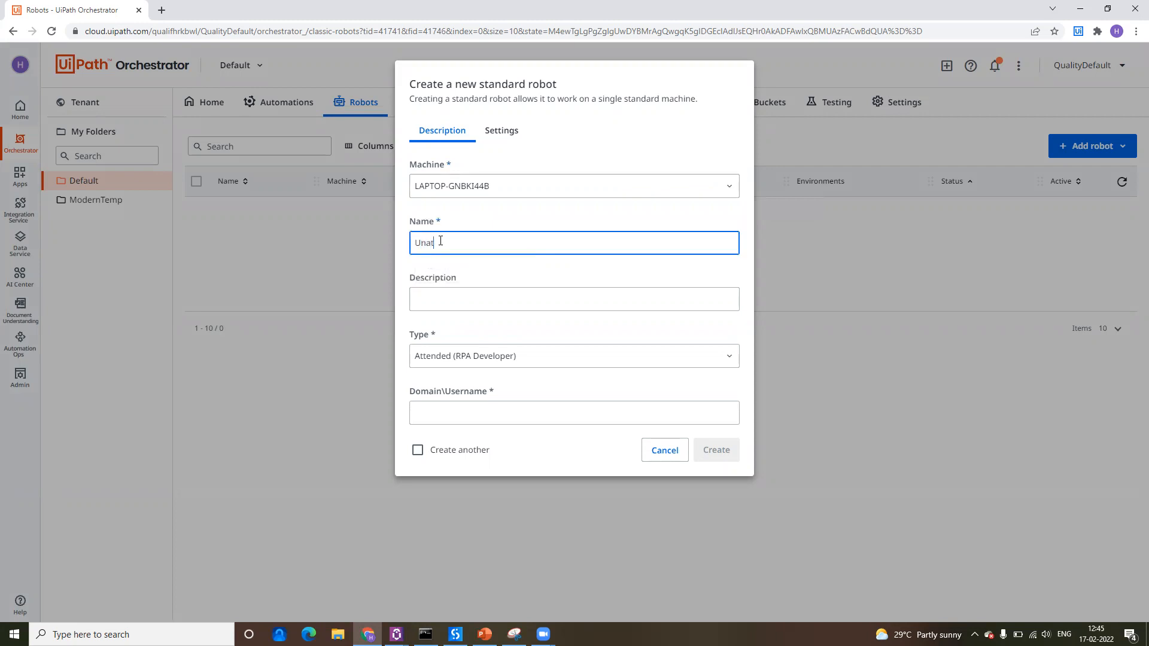
{"action": "type", "text": "tendedRobot"}
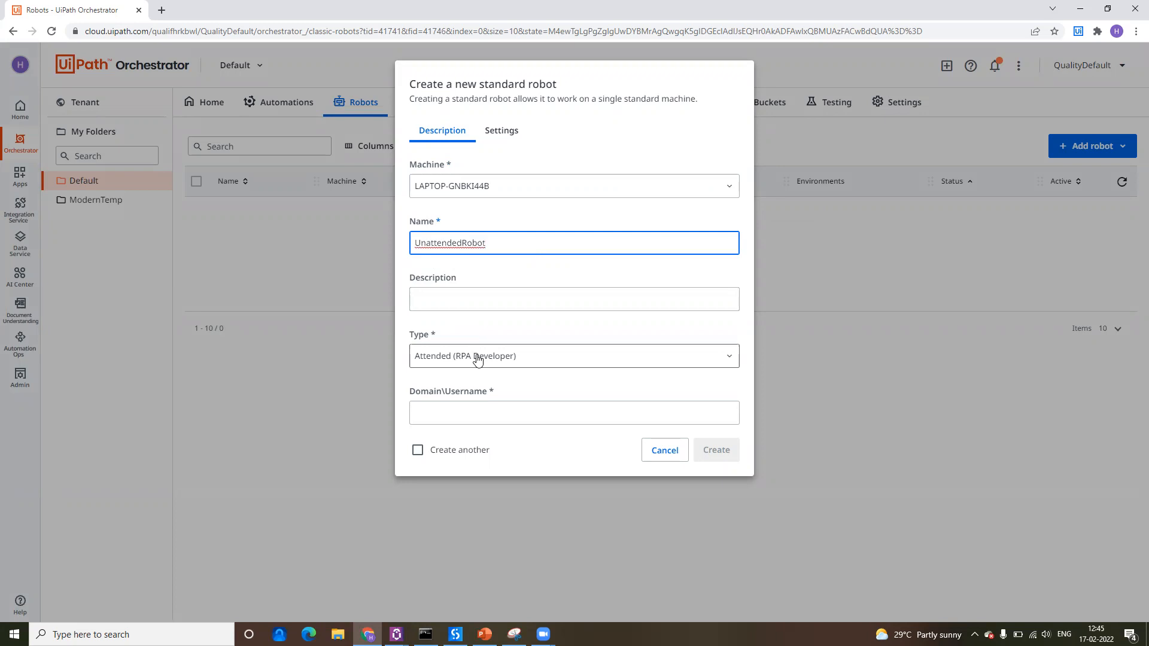
- Set the new robot's type to Production (Unattended)
{"action": "left_click", "coordinate": [504, 357]}
{"action": "left_click", "coordinate": [504, 358]}
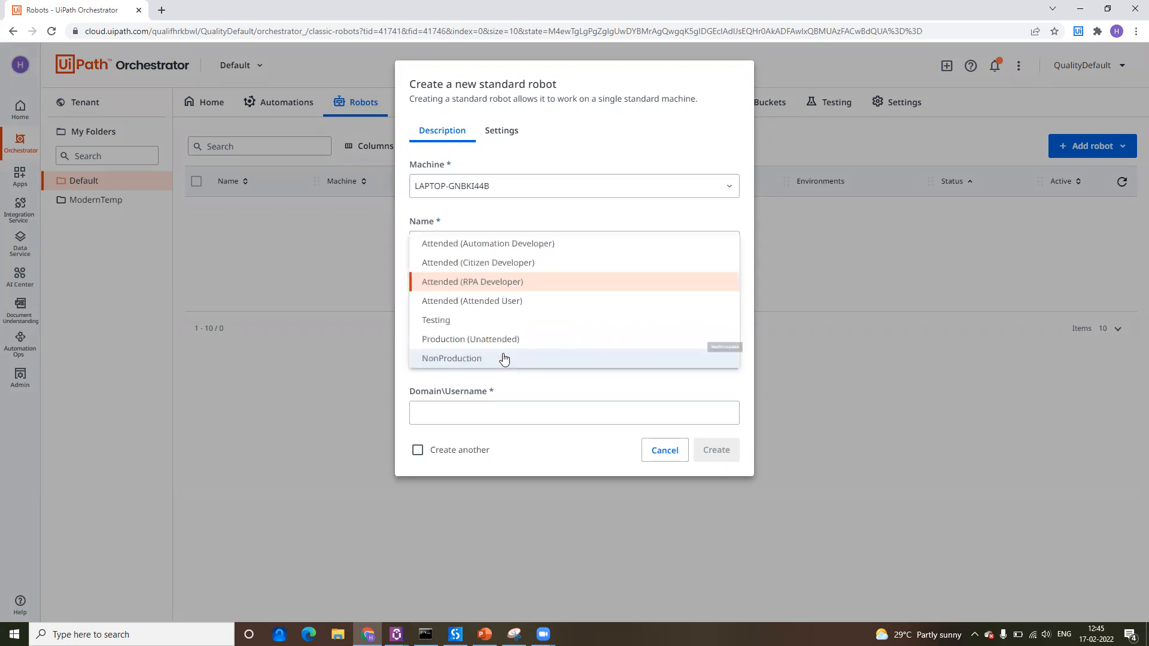
{"action": "left_click", "coordinate": [476, 339]}
- Copy the whoami output from Command Prompt and enter it as the robot's domain and username
{"action": "scroll", "coordinate": [471, 426], "scroll_direction": "down", "scroll_amount": 1}
{"action": "left_click", "coordinate": [461, 424]}
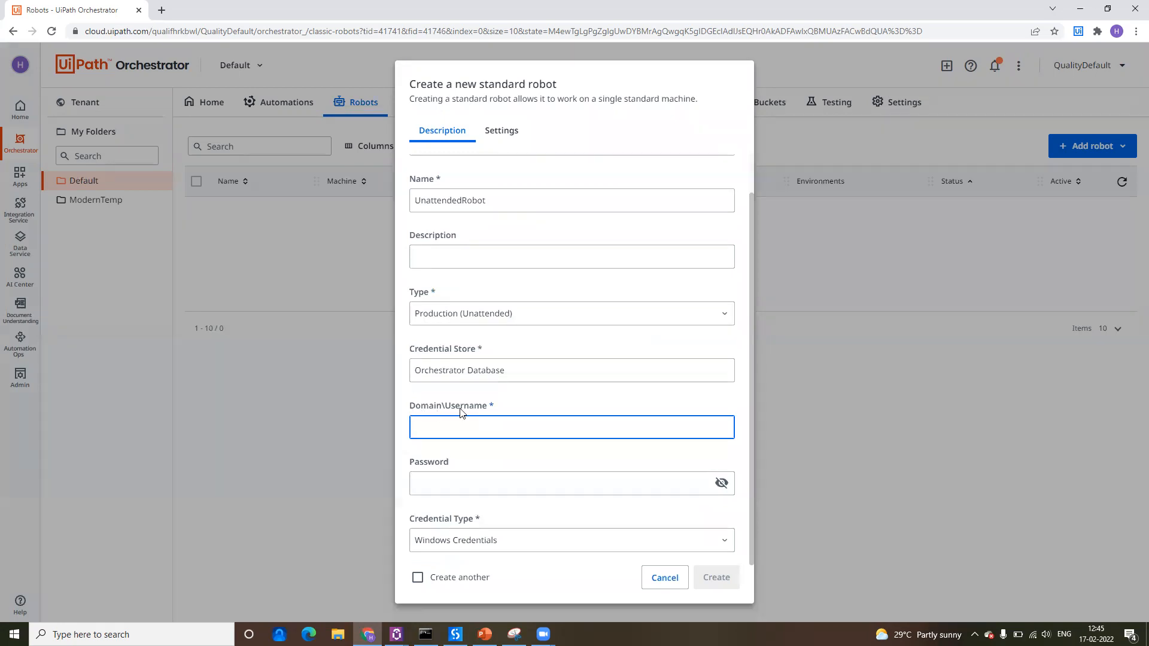
{"action": "left_click", "coordinate": [426, 634]}
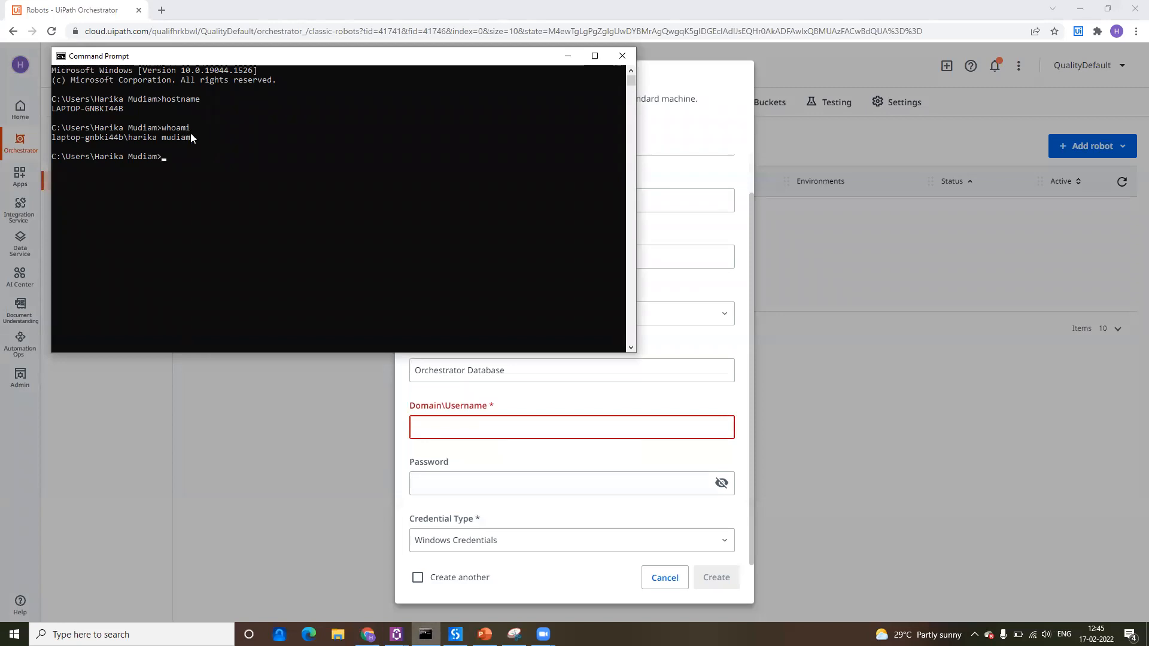
{"action": "left_click_drag", "start_coordinate": [204, 137], "coordinate": [48, 135]}
{"action": "key", "text": "ctrl+c"}
{"action": "left_click", "coordinate": [436, 428]}
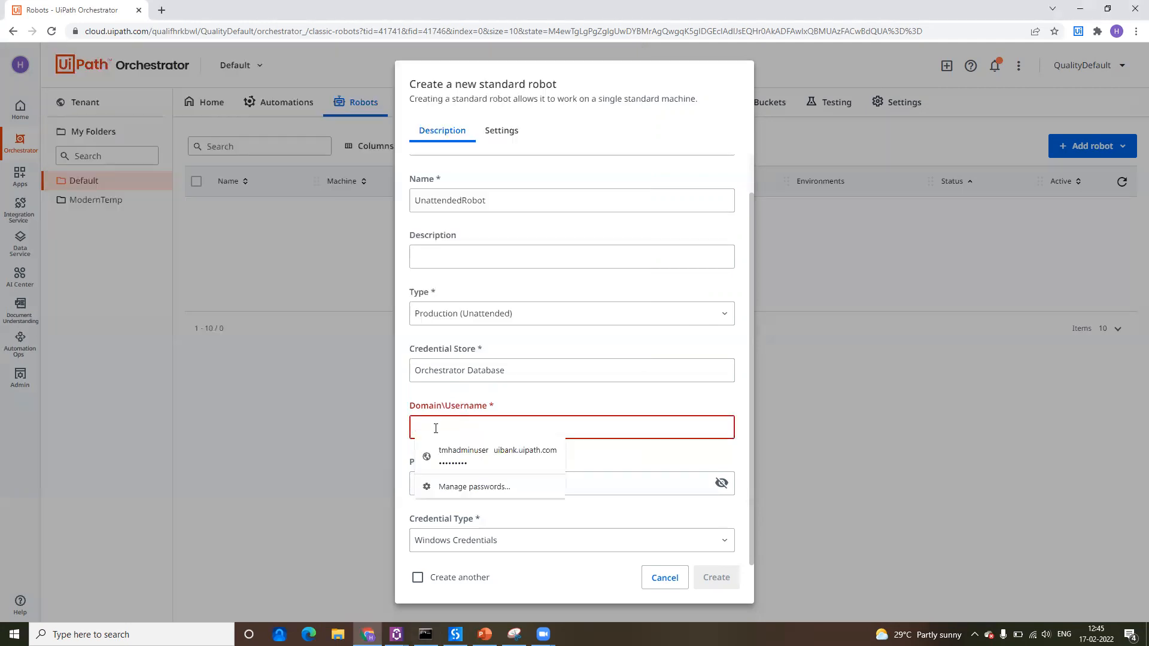
{"action": "key", "text": "ctrl+v"}
- Enter the Windows account password for the robot, review the filled-in details, and create the robot
{"action": "left_click", "coordinate": [487, 480]}
{"action": "type", "text": "**"}
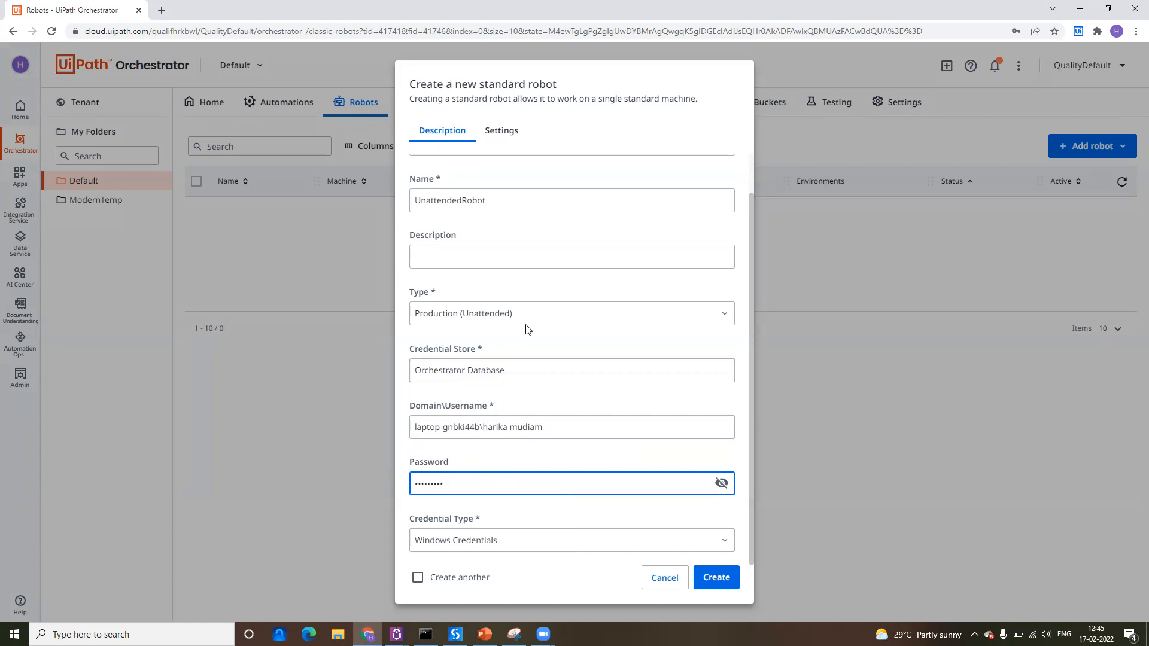
{"action": "scroll", "coordinate": [534, 313], "scroll_direction": "up", "scroll_amount": 1}
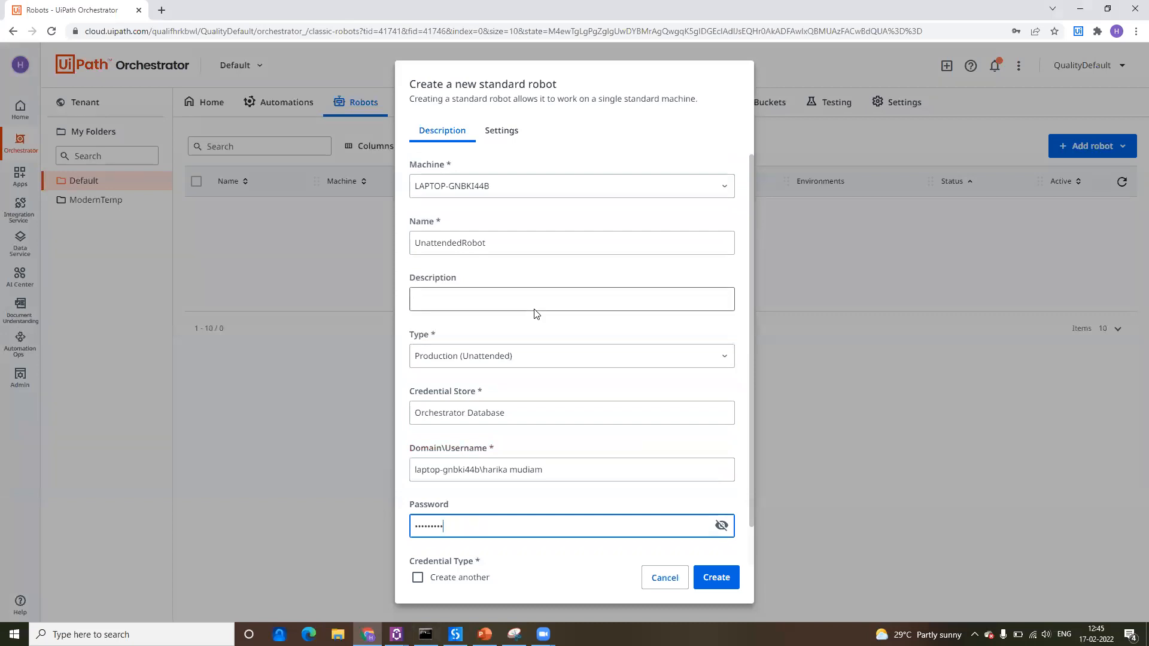
{"action": "scroll", "coordinate": [534, 313], "scroll_direction": "down", "scroll_amount": 1}
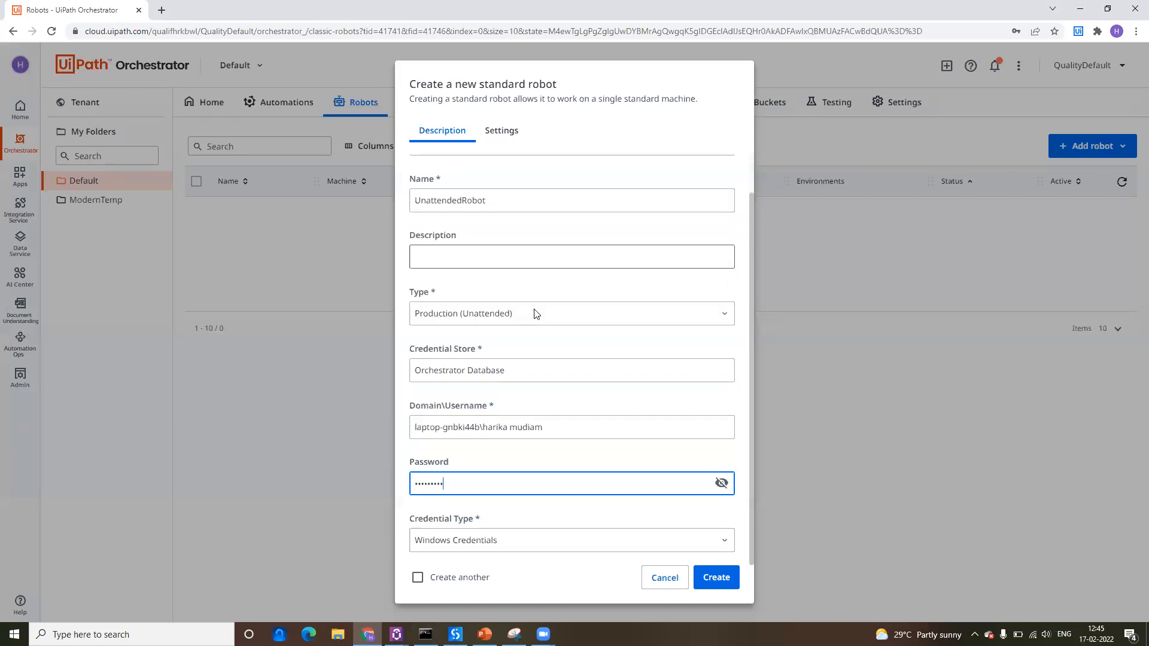
{"action": "left_click", "coordinate": [724, 578]}
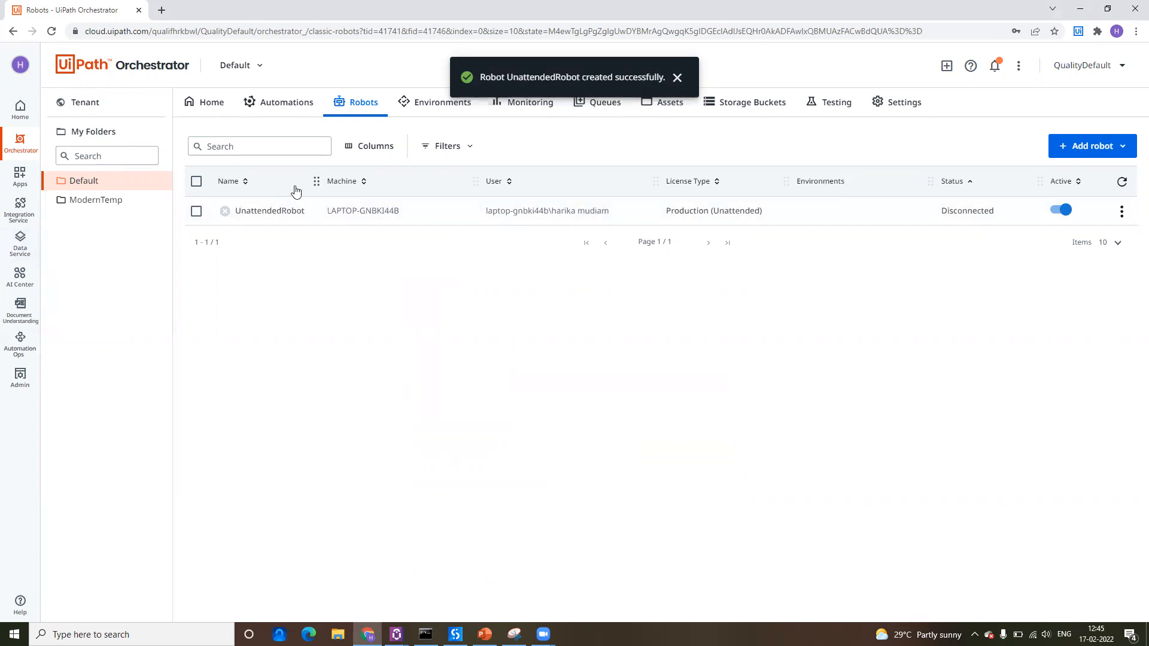
- Copy the machine key of LAPTOP-GNBKI44B from the tenant's machines list
{"action": "left_click", "coordinate": [124, 108]}
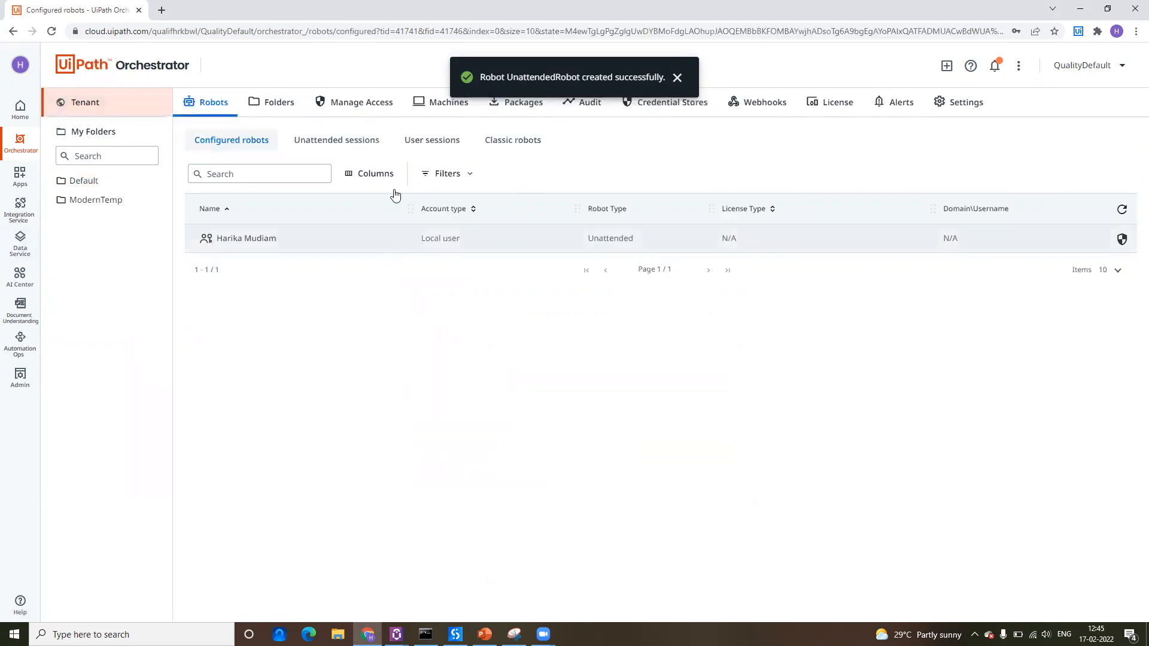
{"action": "left_click", "coordinate": [443, 101]}
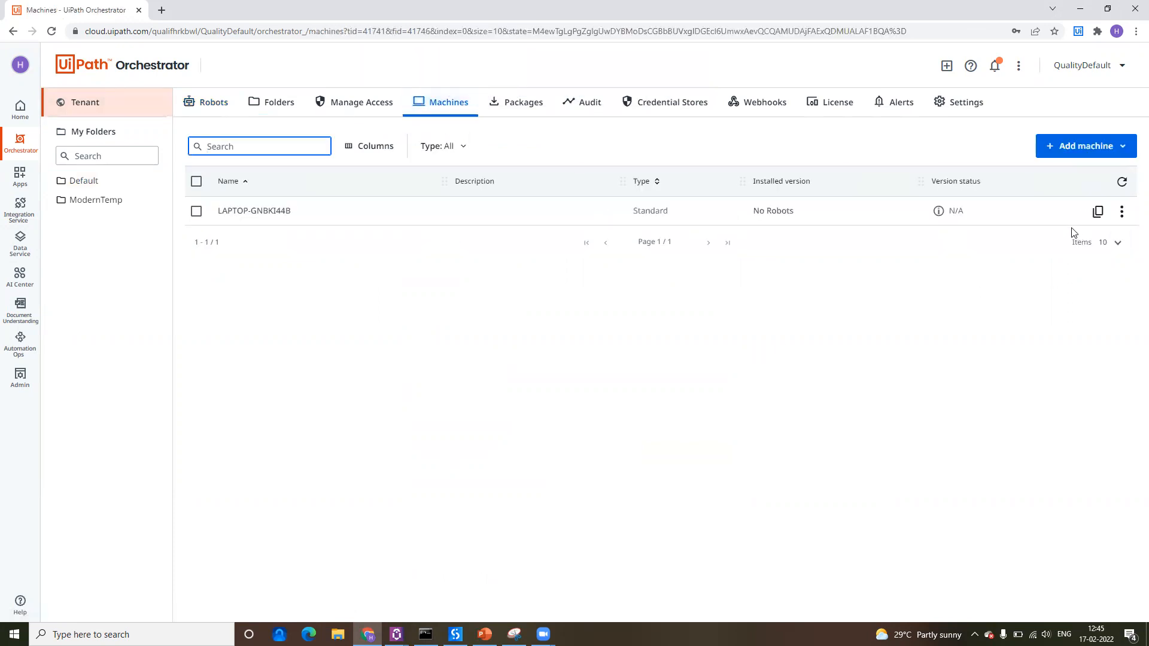
{"action": "left_click", "coordinate": [1098, 213]}
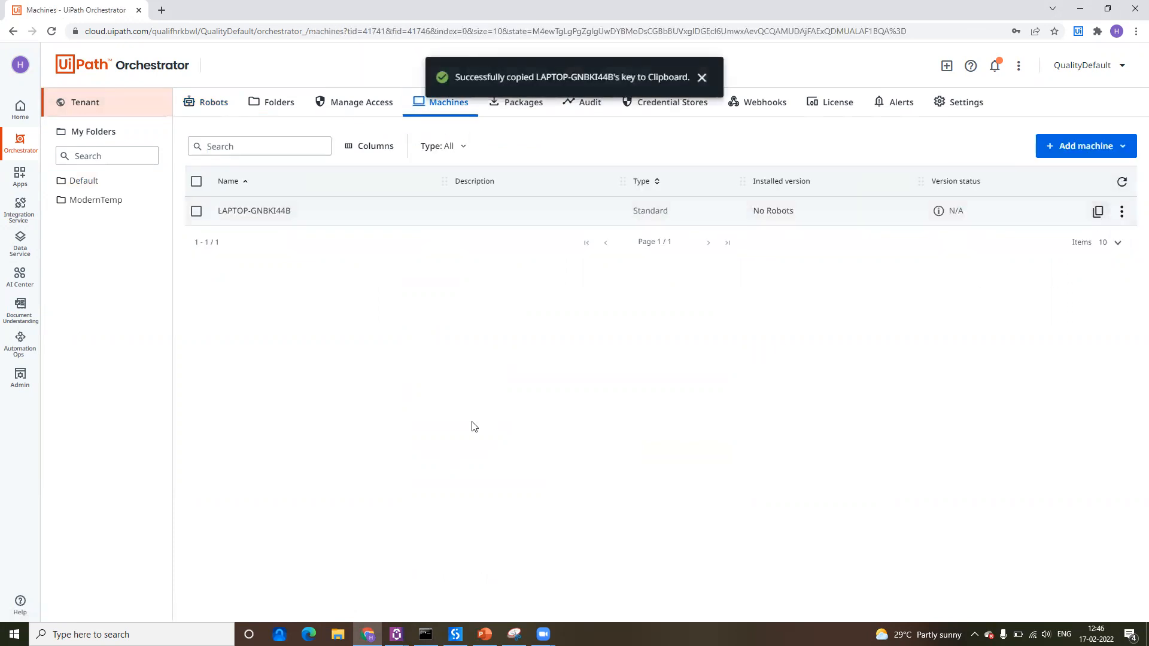
{"action": "left_click", "coordinate": [396, 634]}
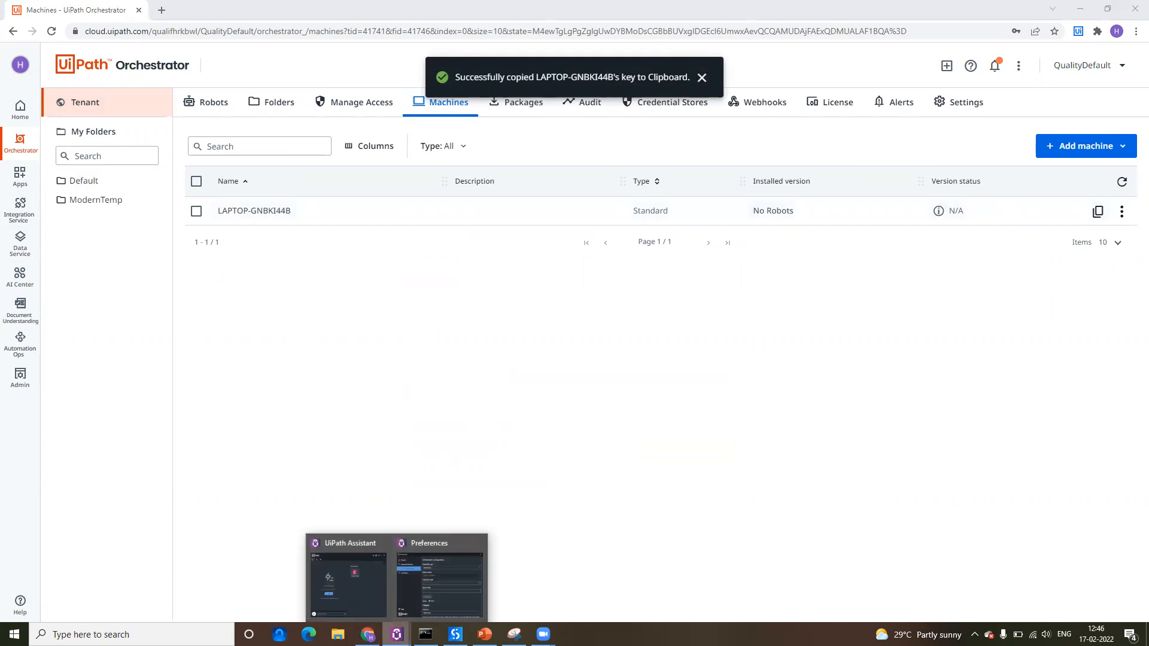
{"action": "left_click", "coordinate": [422, 593]}
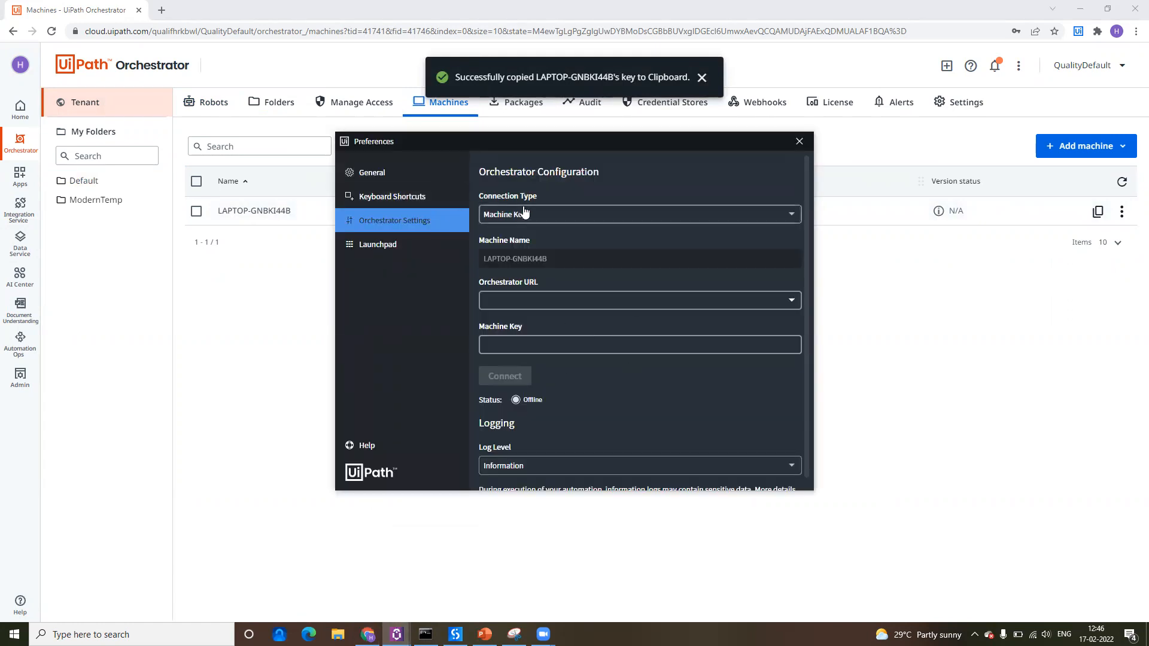
{"action": "left_click", "coordinate": [799, 143]}
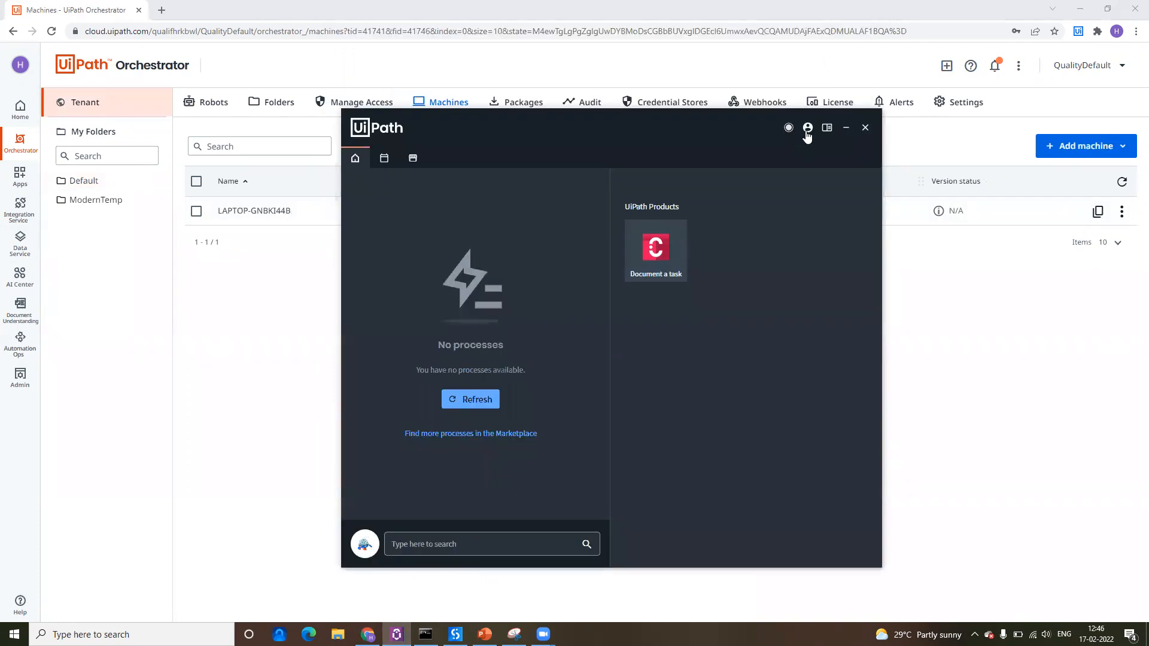
- Open the Orchestrator settings in UiPath Assistant's preferences and set the connection type to Machine Key
{"action": "left_click", "coordinate": [807, 129]}
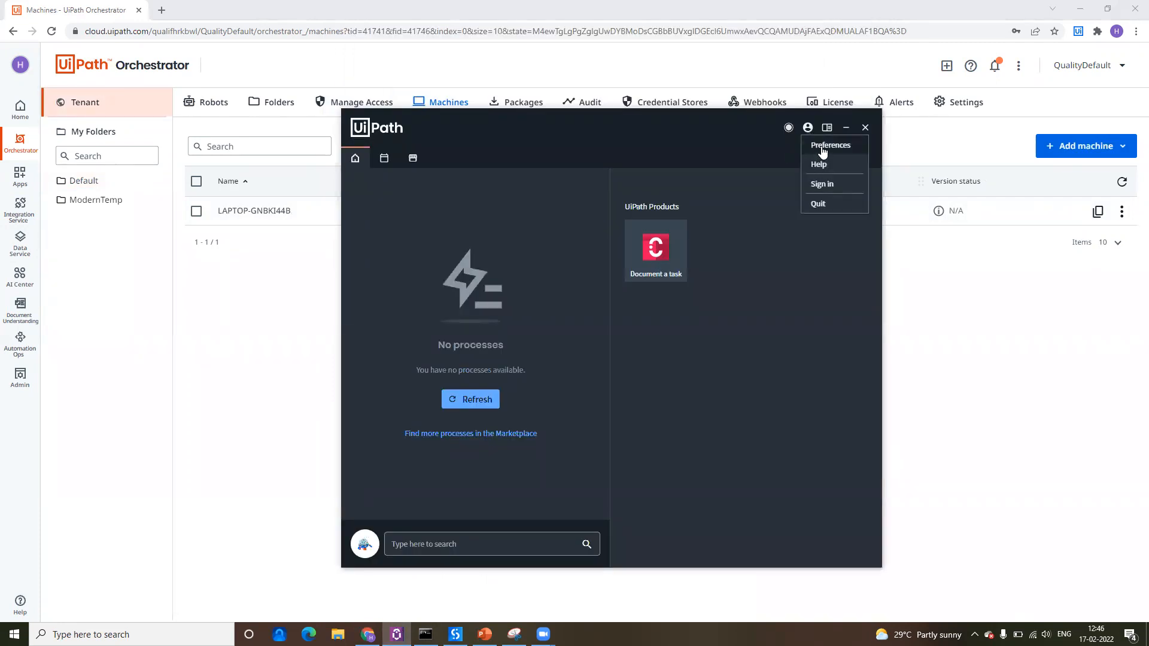
{"action": "left_click", "coordinate": [830, 145]}
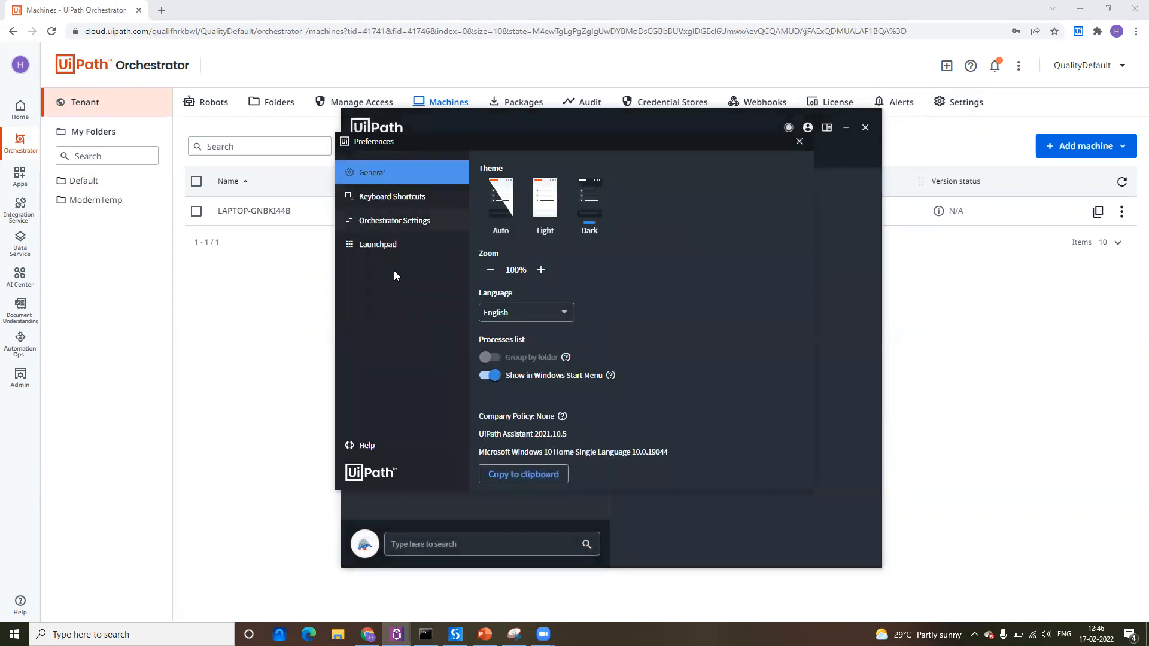
{"action": "left_click", "coordinate": [418, 225]}
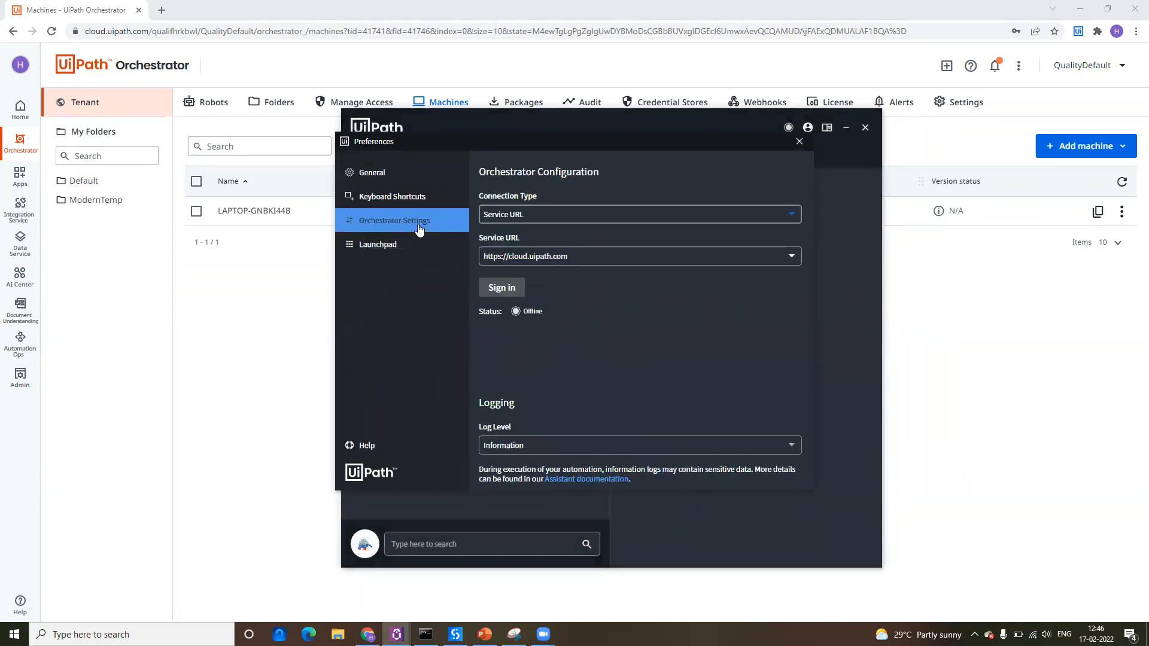
{"action": "left_click", "coordinate": [562, 217]}
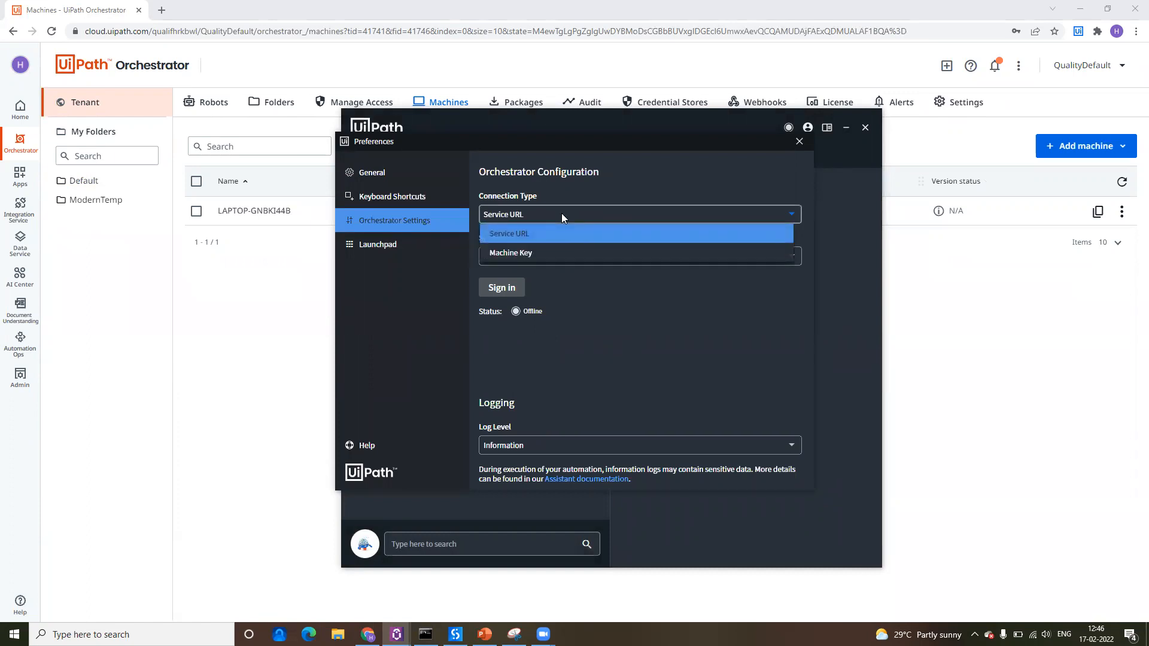
{"action": "left_click", "coordinate": [523, 254]}
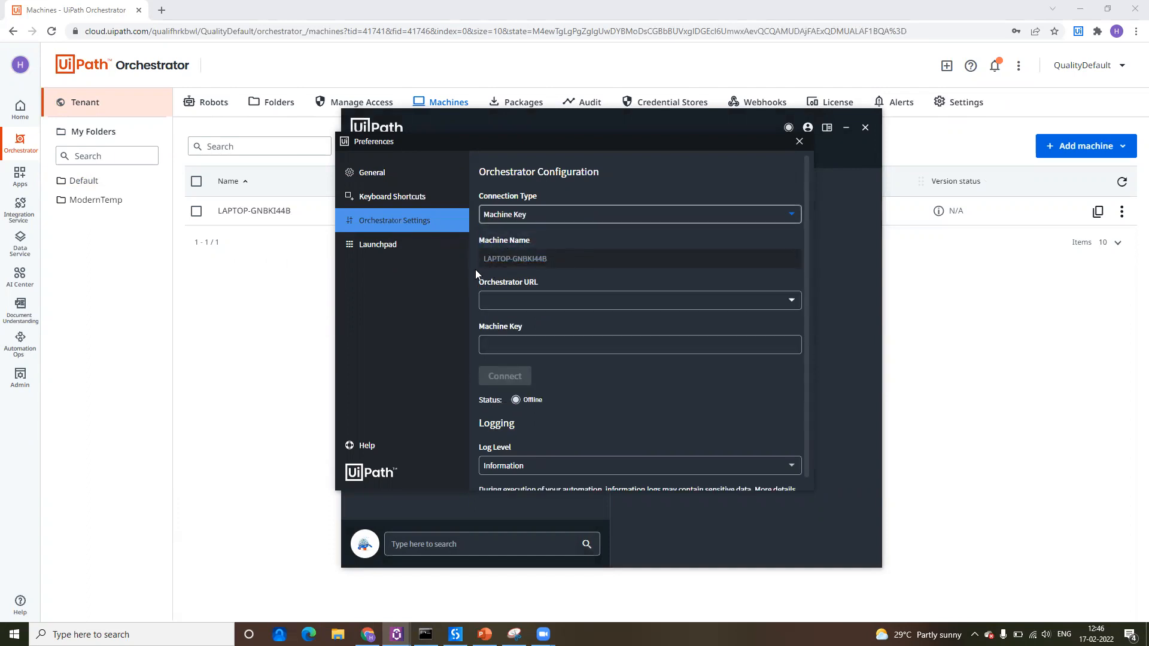
{"action": "left_click", "coordinate": [792, 301]}
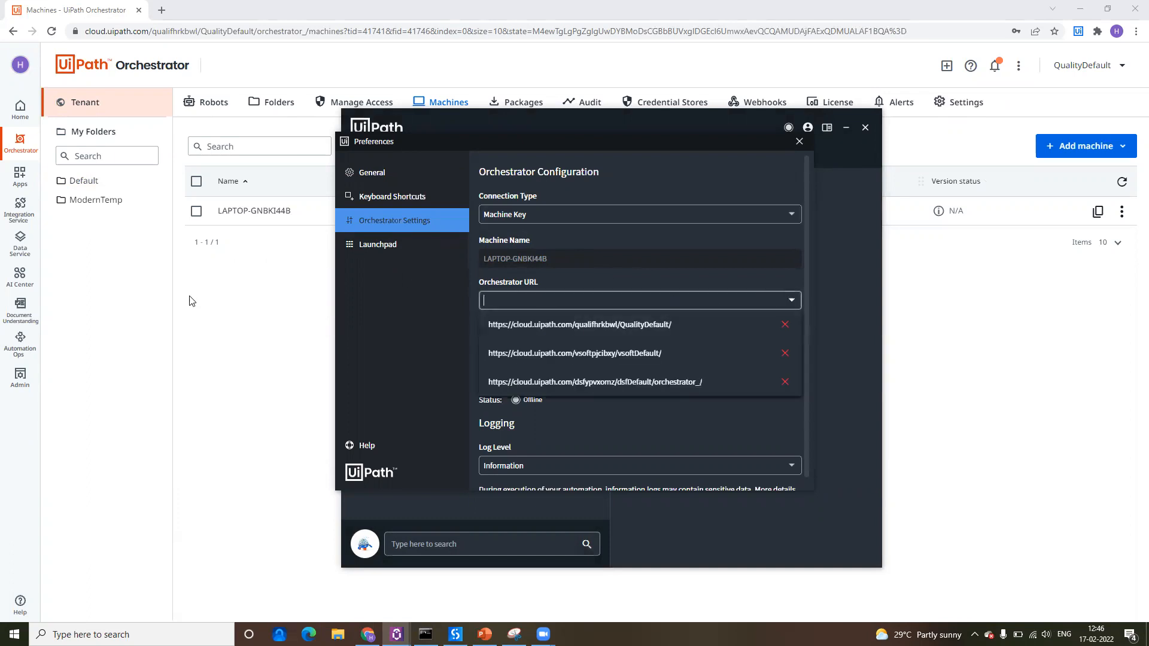
{"action": "left_click", "coordinate": [192, 300]}
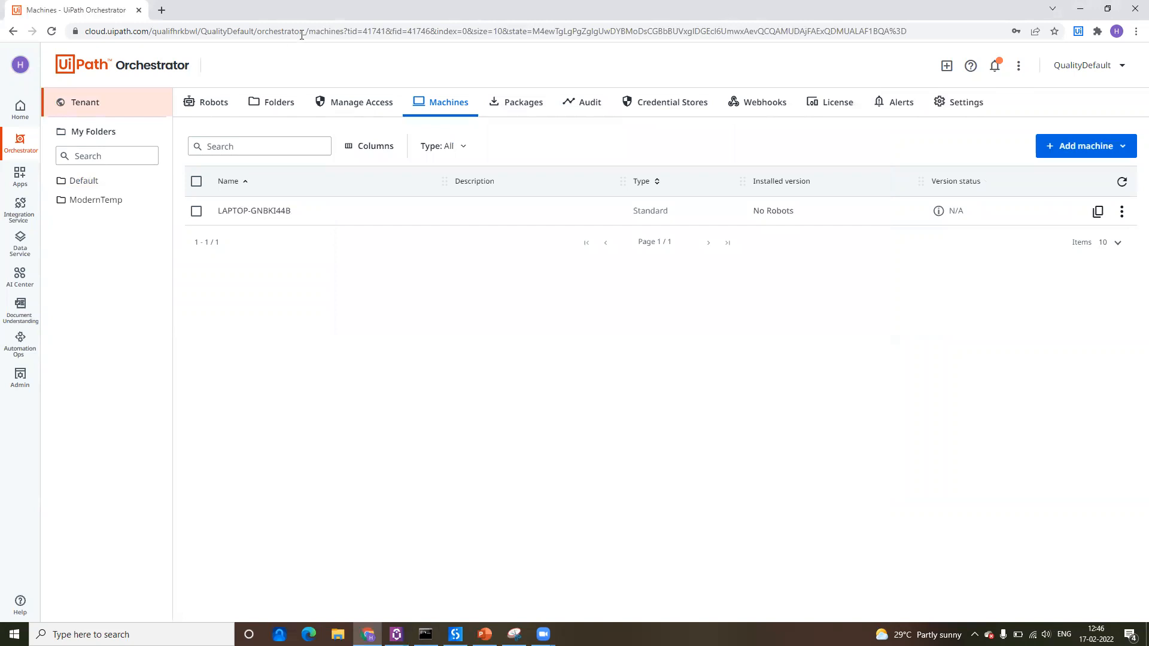
{"action": "left_click_drag", "start_coordinate": [308, 32], "coordinate": [46, 7]}
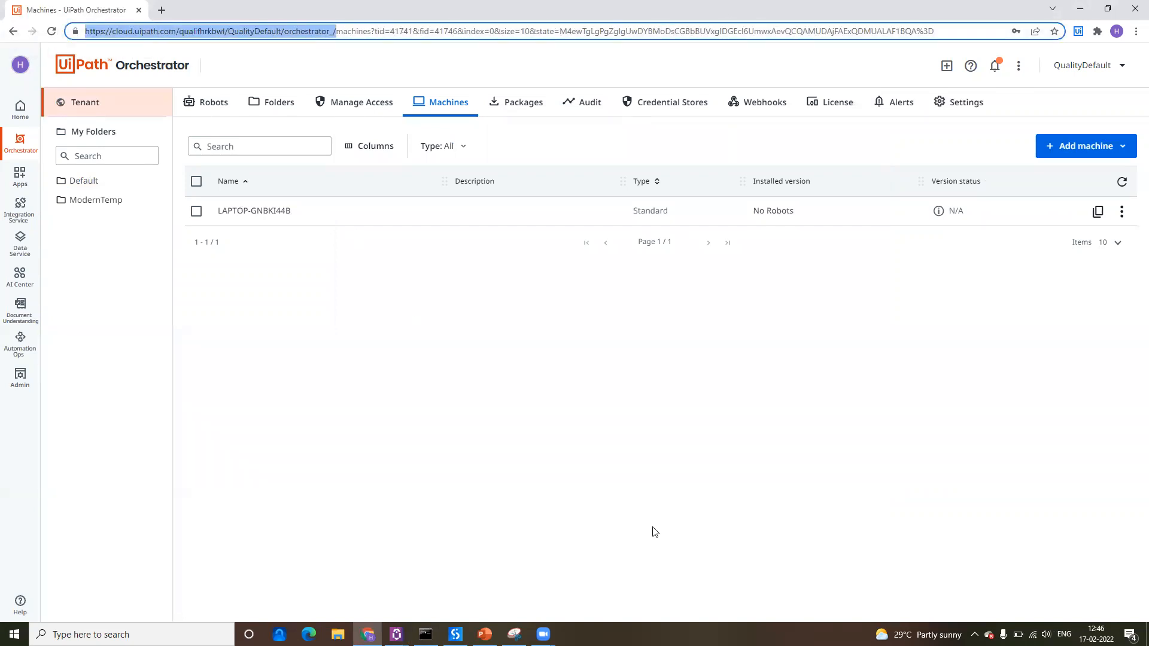
{"action": "left_click", "coordinate": [396, 634]}
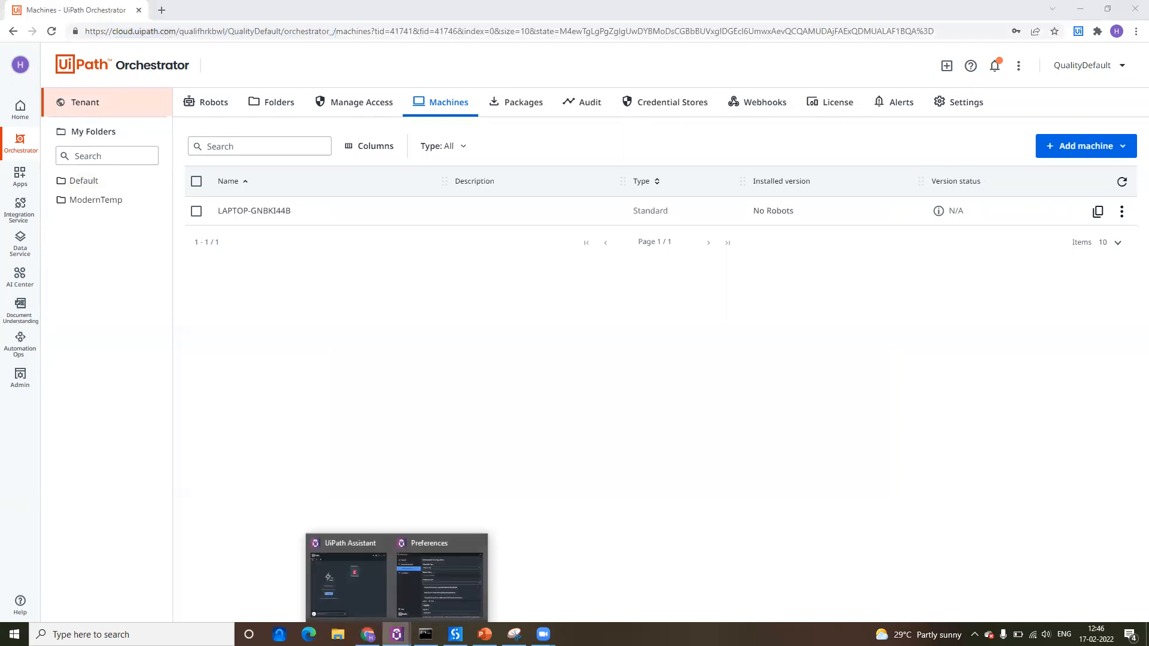
{"action": "left_click", "coordinate": [431, 582]}
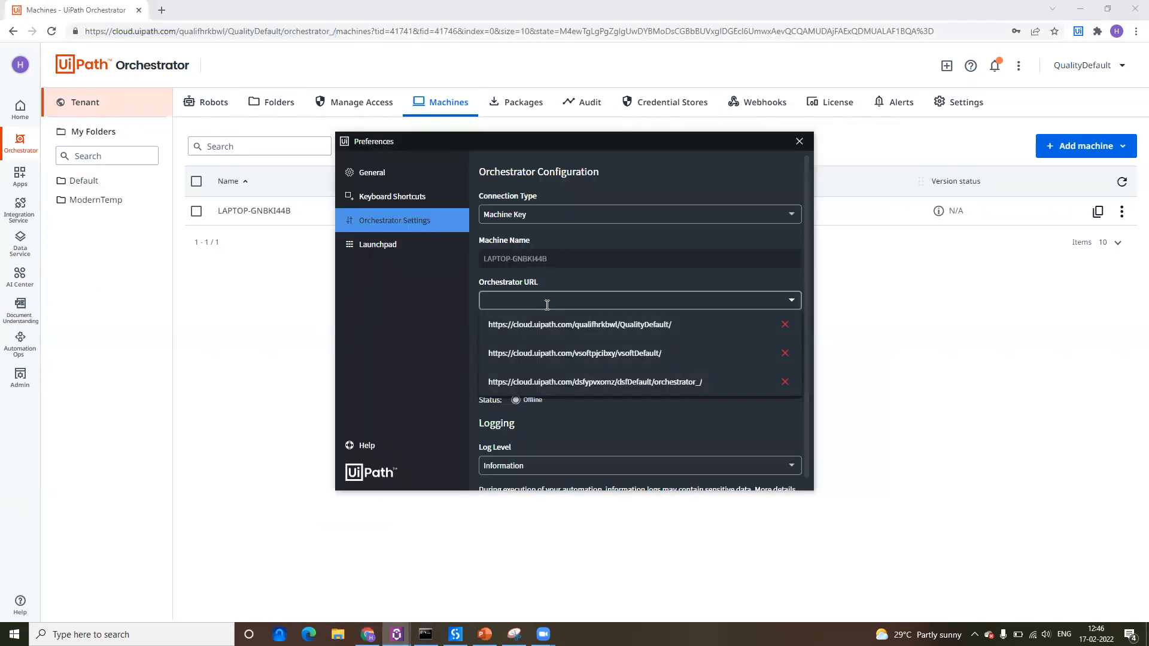
{"action": "key", "text": "ctrl+v"}
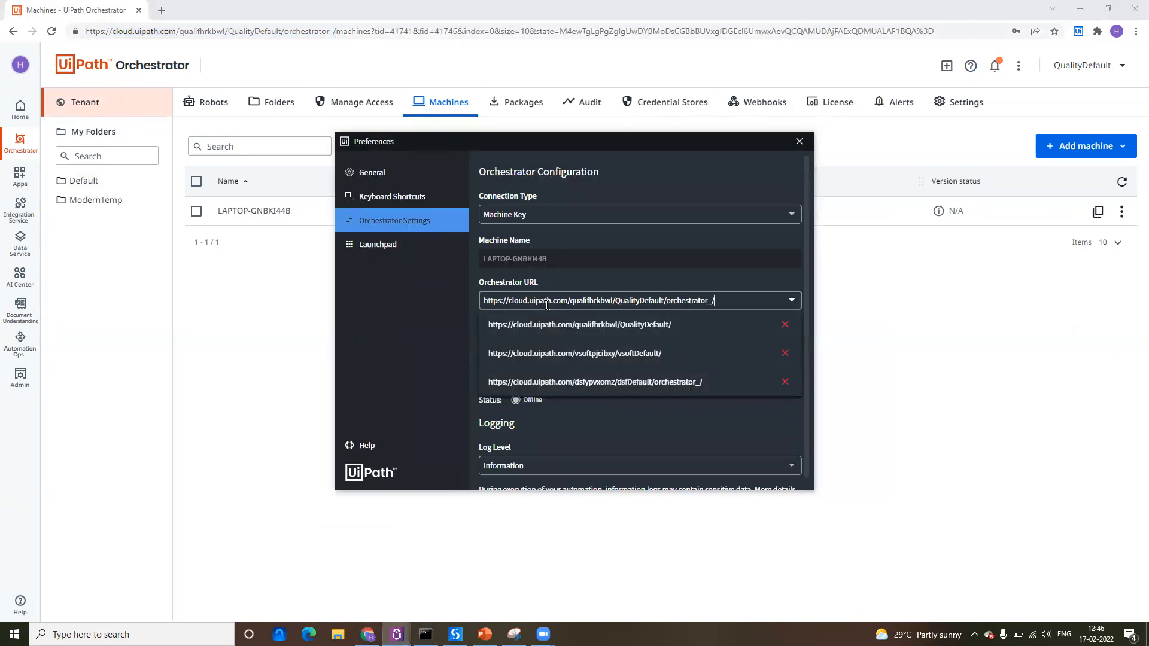
{"action": "left_click", "coordinate": [739, 248]}
- Copy the machine key of LAPTOP-GNBKI44B from Orchestrator again, enter it as the Assistant's Machine Key, and connect to Orchestrator
{"action": "left_click", "coordinate": [522, 350]}
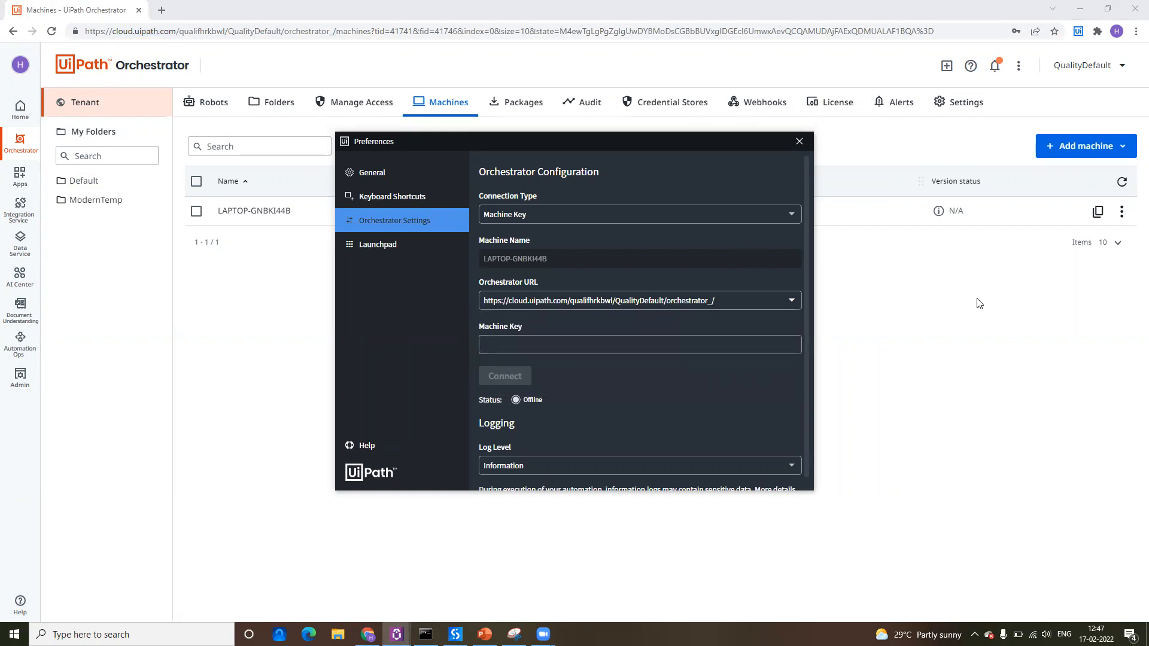
{"action": "left_click", "coordinate": [1098, 211]}
{"action": "left_click", "coordinate": [1098, 212]}
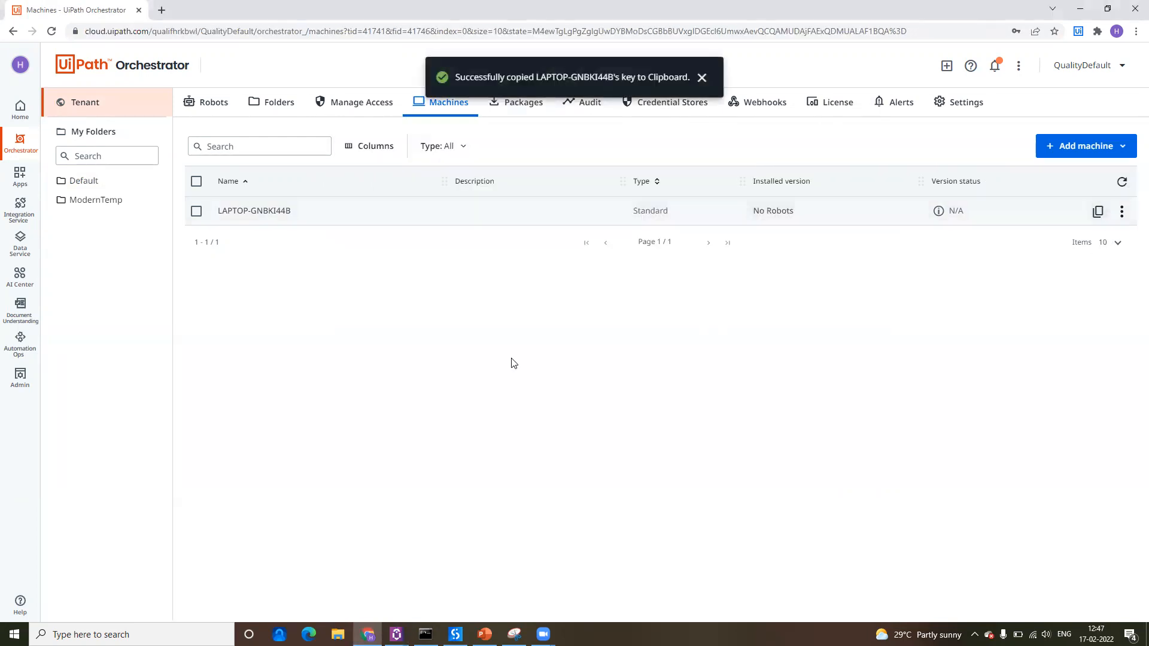
{"action": "left_click", "coordinate": [396, 635]}
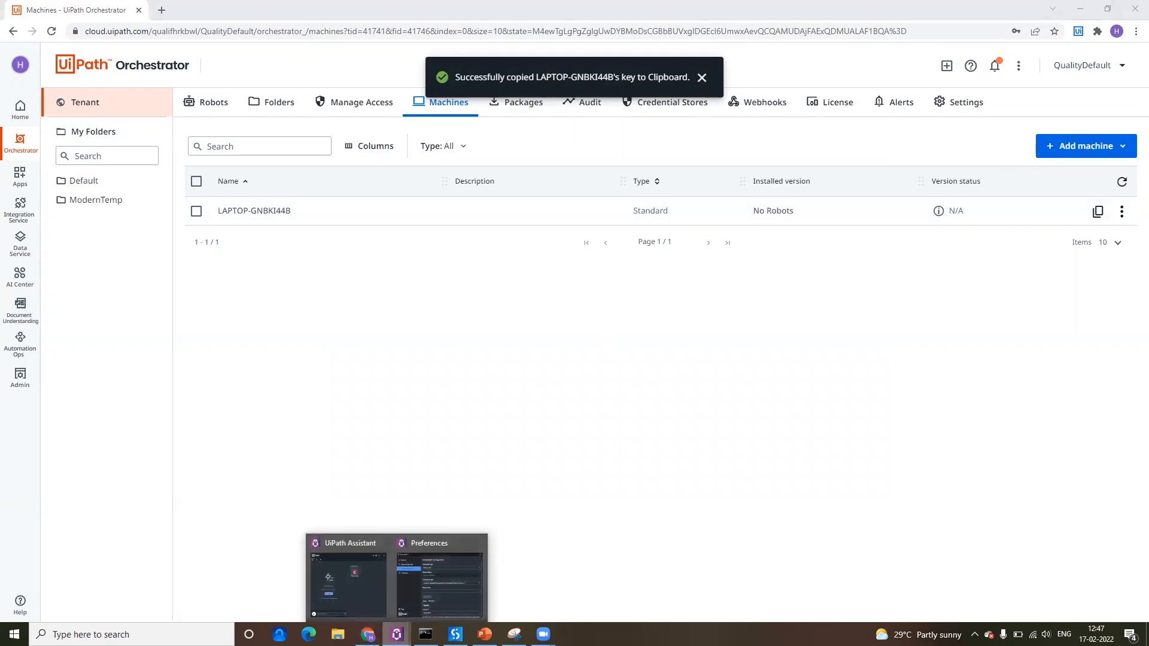
{"action": "left_click", "coordinate": [413, 580]}
{"action": "left_click", "coordinate": [526, 347]}
{"action": "key", "text": "ctrl+v"}
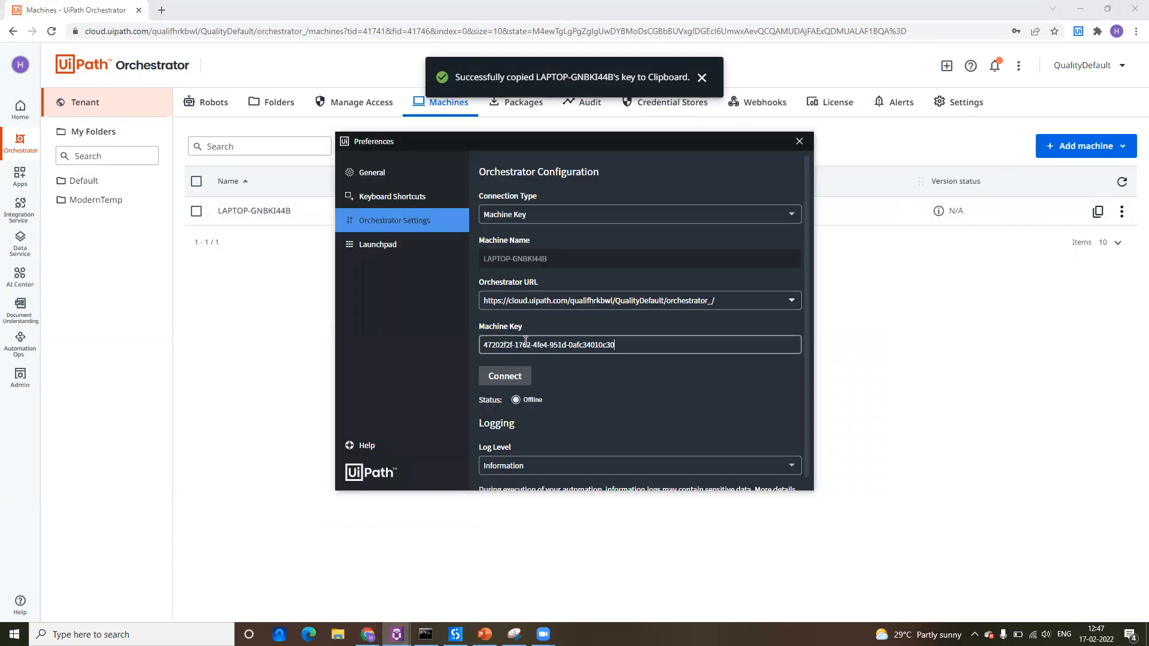
{"action": "left_click", "coordinate": [500, 380]}
{"action": "left_click", "coordinate": [500, 380]}
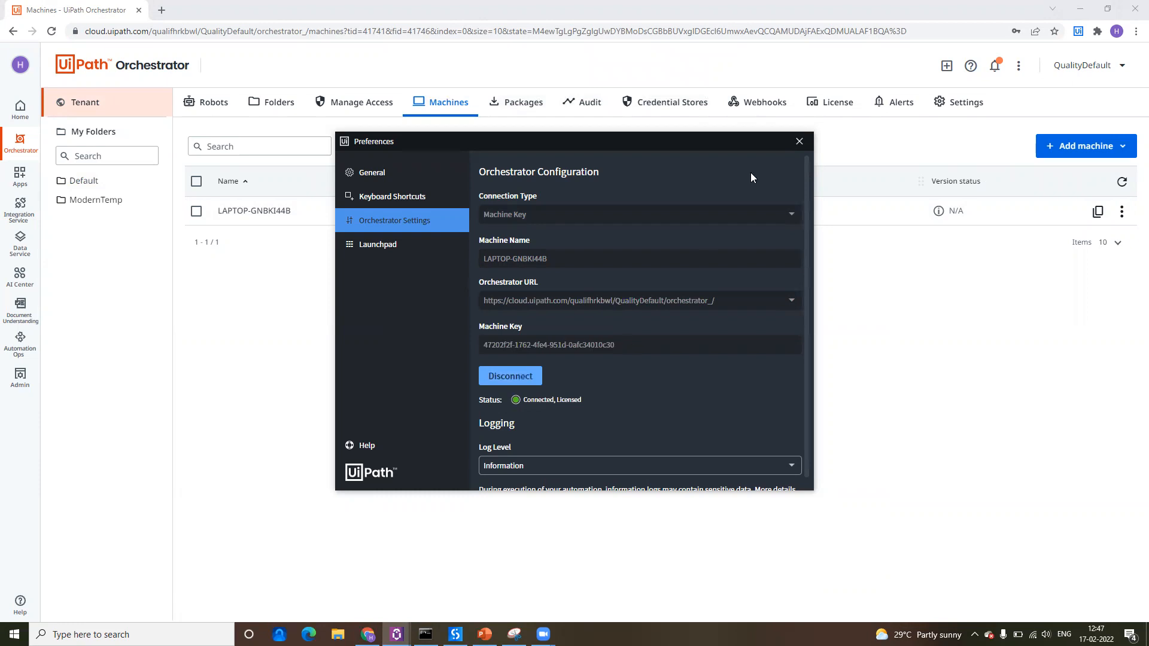
- Refresh Orchestrator's machines list to check LAPTOP-GNBKI44B's installed version, and check UnattendedRobot's status among the Default folder's robots
{"action": "left_click", "coordinate": [912, 339]}
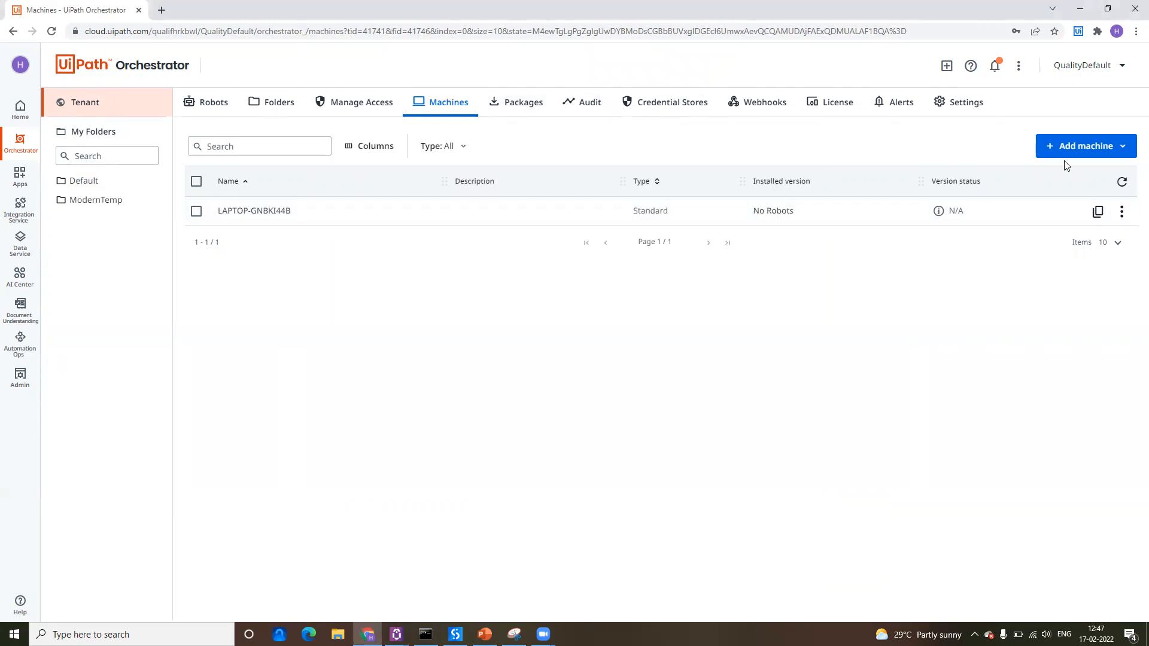
{"action": "left_click", "coordinate": [1119, 184]}
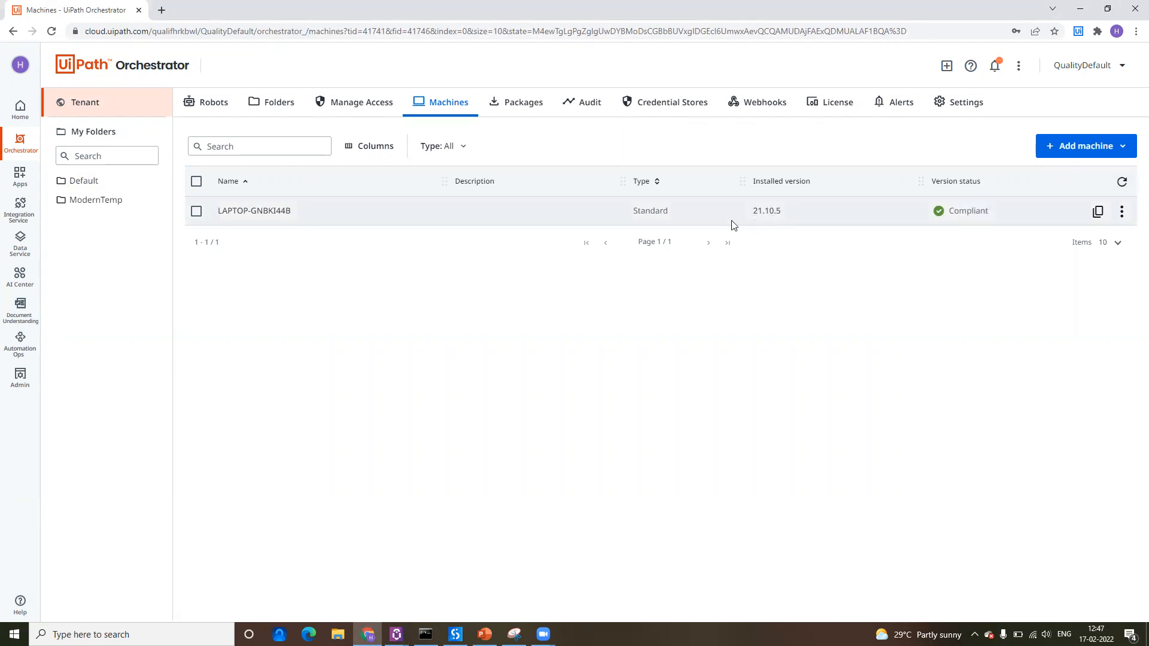
{"action": "left_click_drag", "start_coordinate": [793, 213], "coordinate": [742, 209]}
{"action": "left_click", "coordinate": [770, 314]}
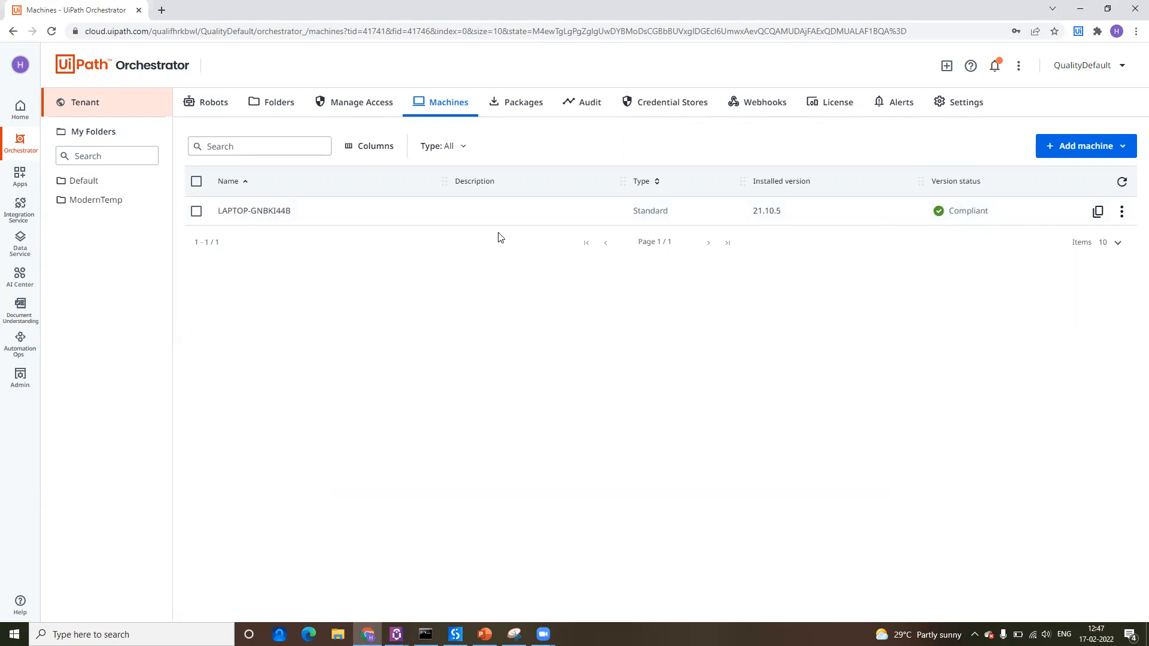
{"action": "left_click", "coordinate": [84, 180]}
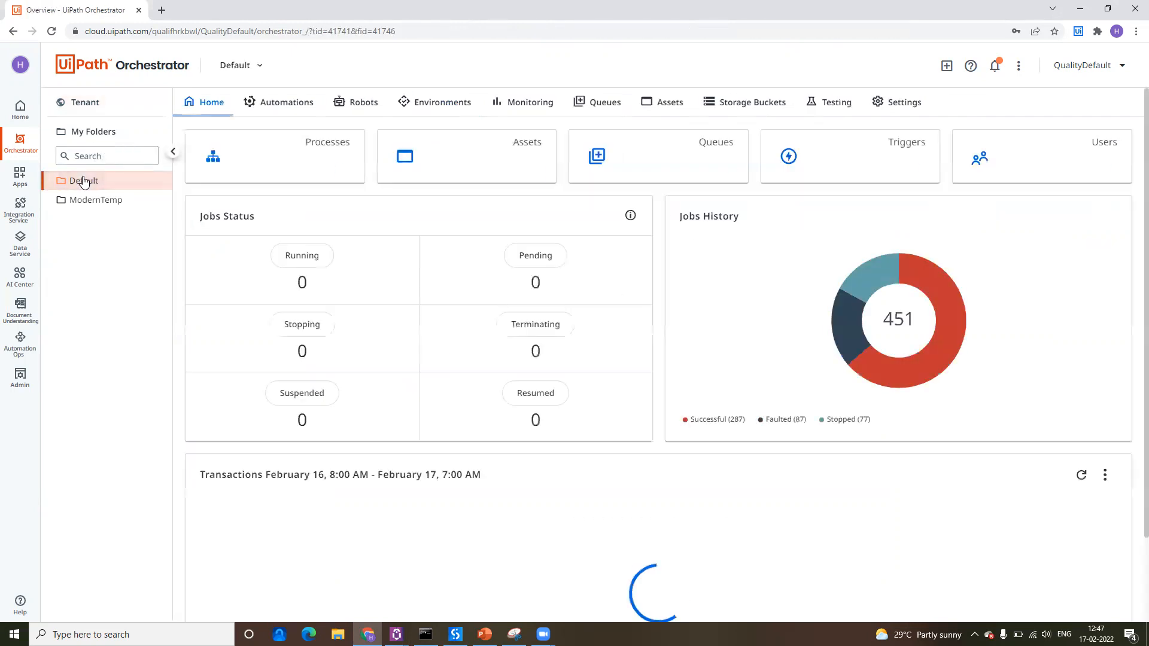
{"action": "left_click", "coordinate": [362, 100]}
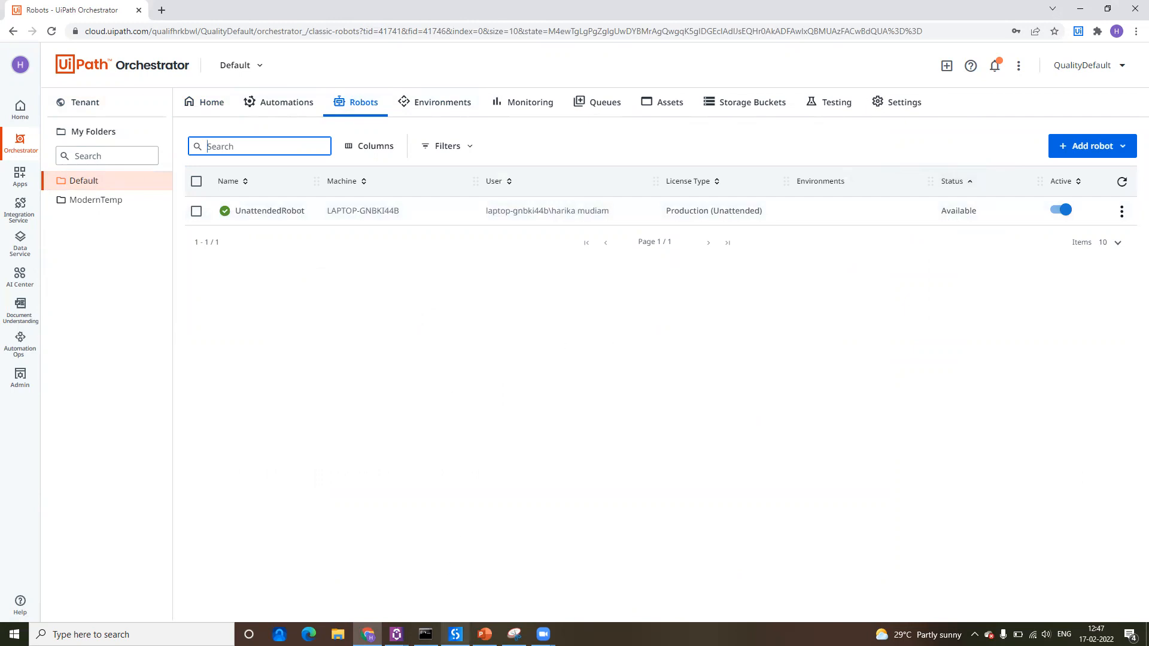
- Switch to UiPath Studio to check its connected Orchestrator folder, and return to the Assistant's Orchestrator settings to review the connection status
{"action": "left_click", "coordinate": [456, 635]}
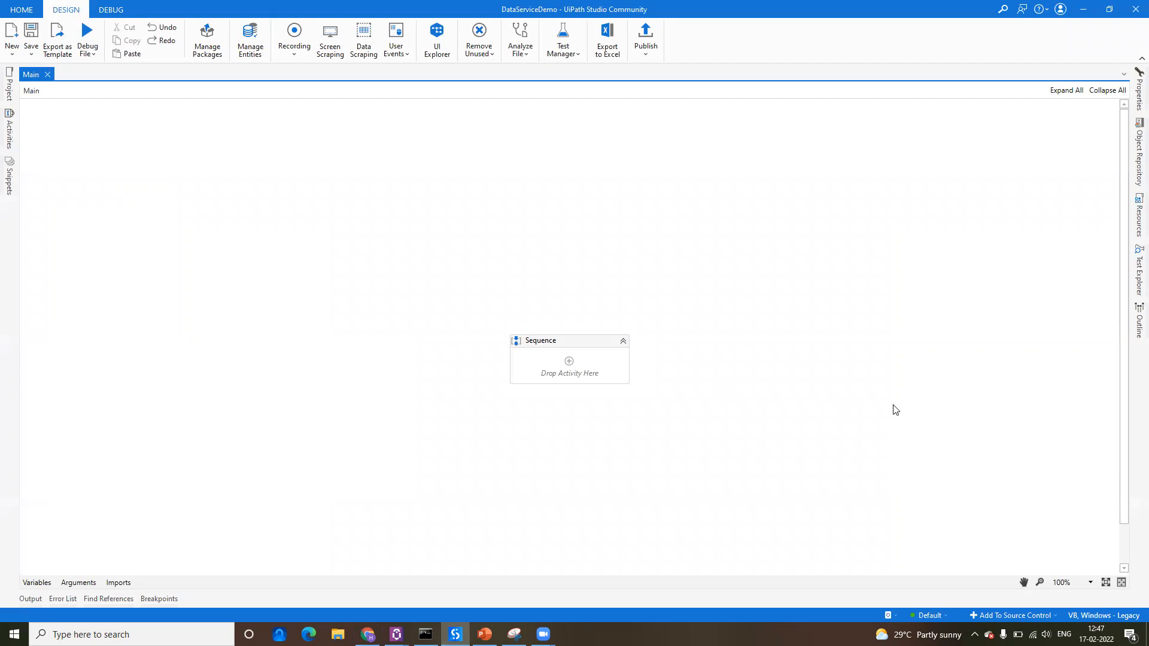
{"action": "left_click", "coordinate": [915, 620]}
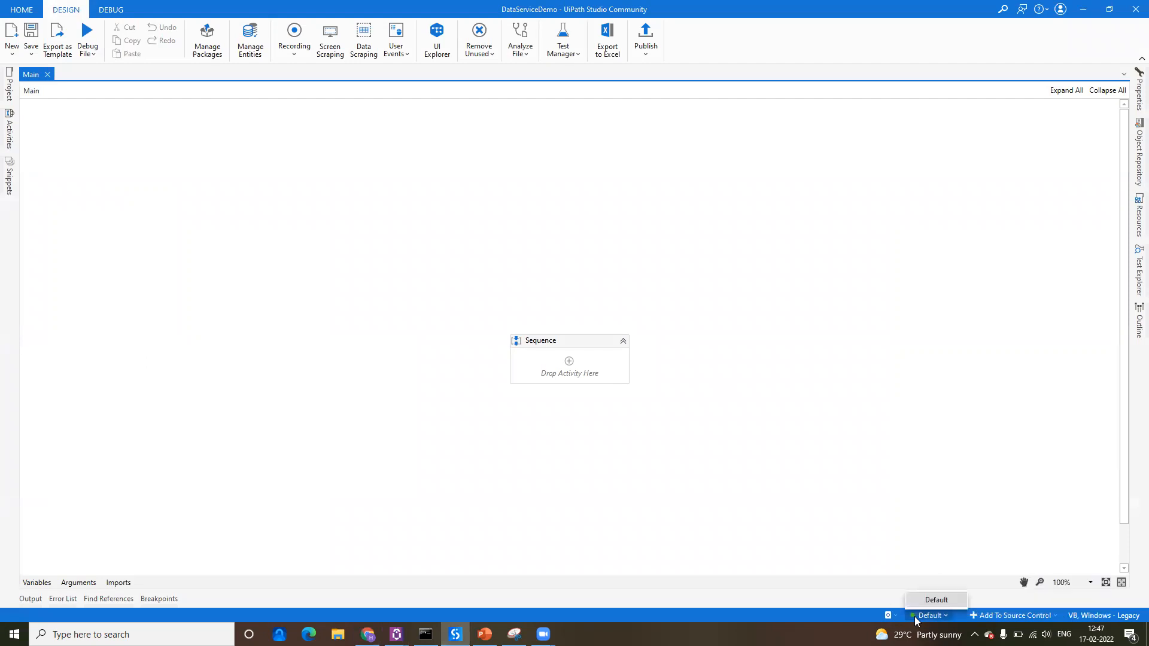
{"action": "left_click", "coordinate": [883, 537]}
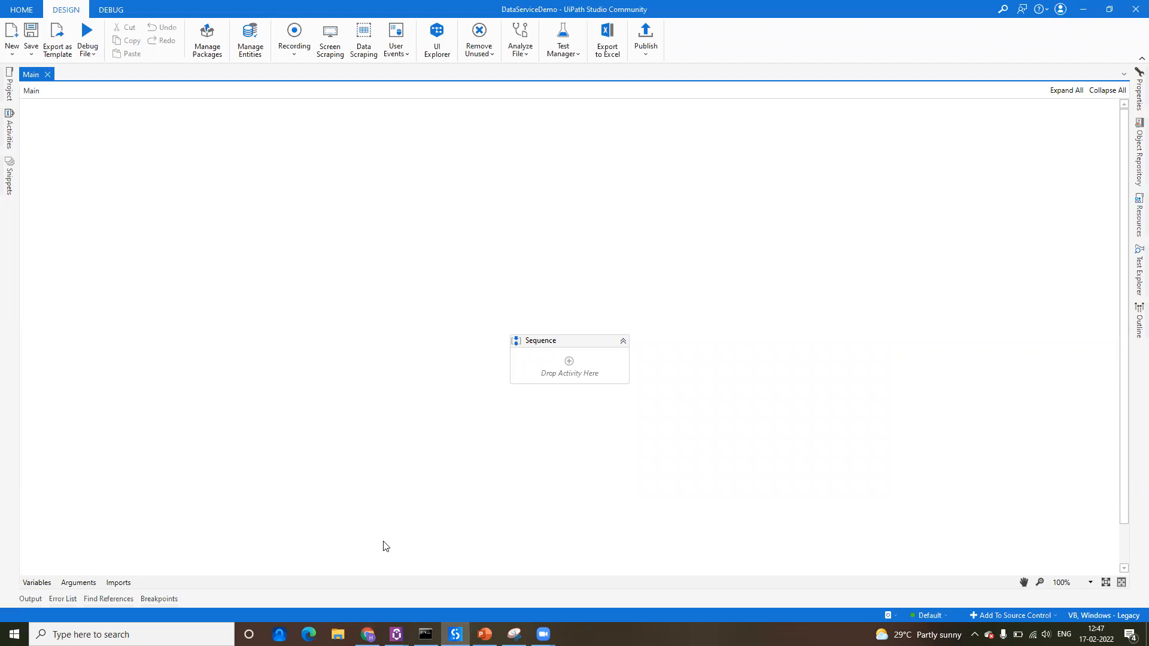
{"action": "mouse_move", "coordinate": [396, 634]}
{"action": "left_click", "coordinate": [430, 574]}
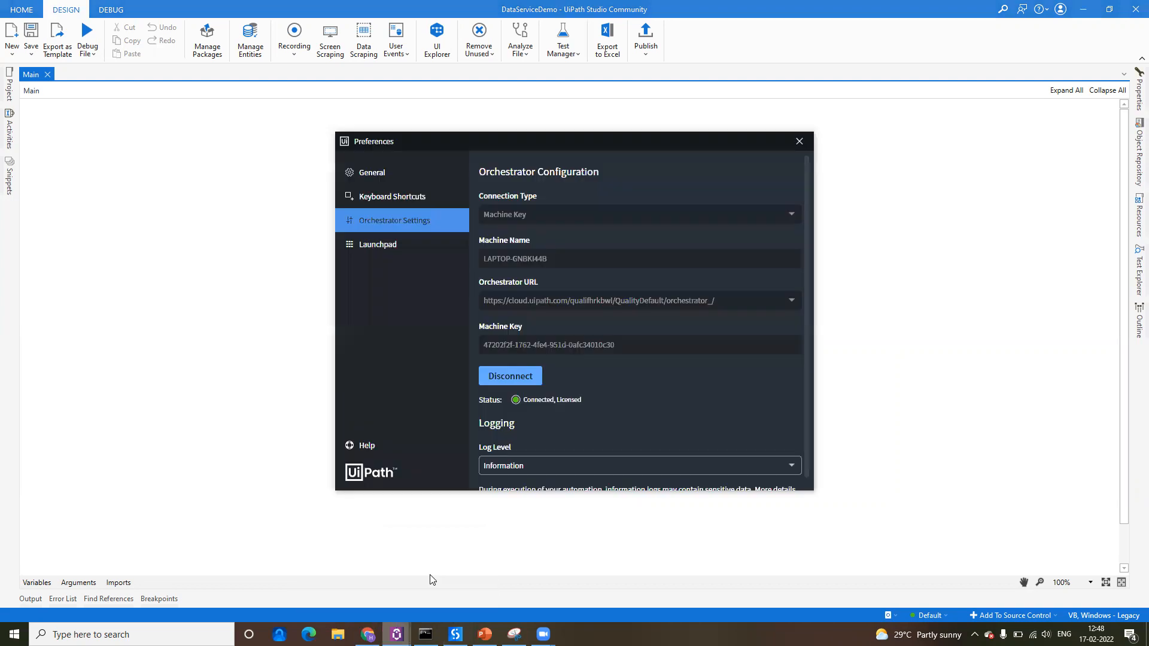